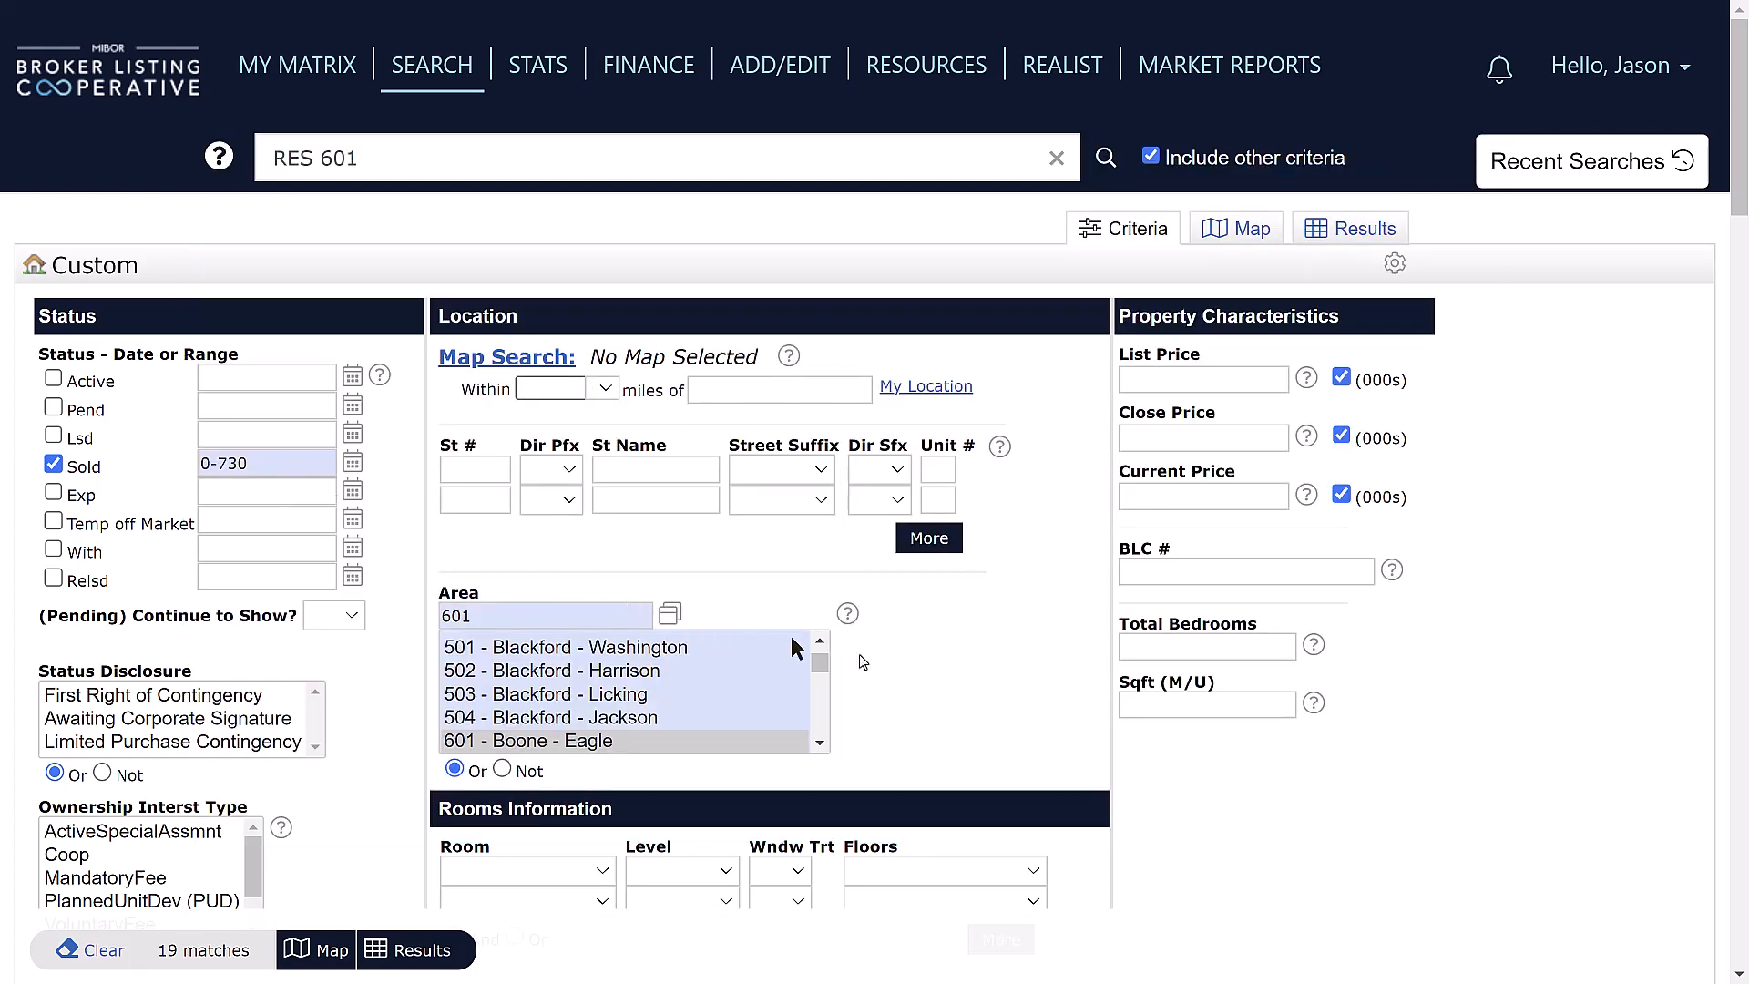
# Show the results list for the sold Oak Ridge listings in area 601 and dismiss the pop-up over it
pyautogui.scroll(-5, 916, 670)
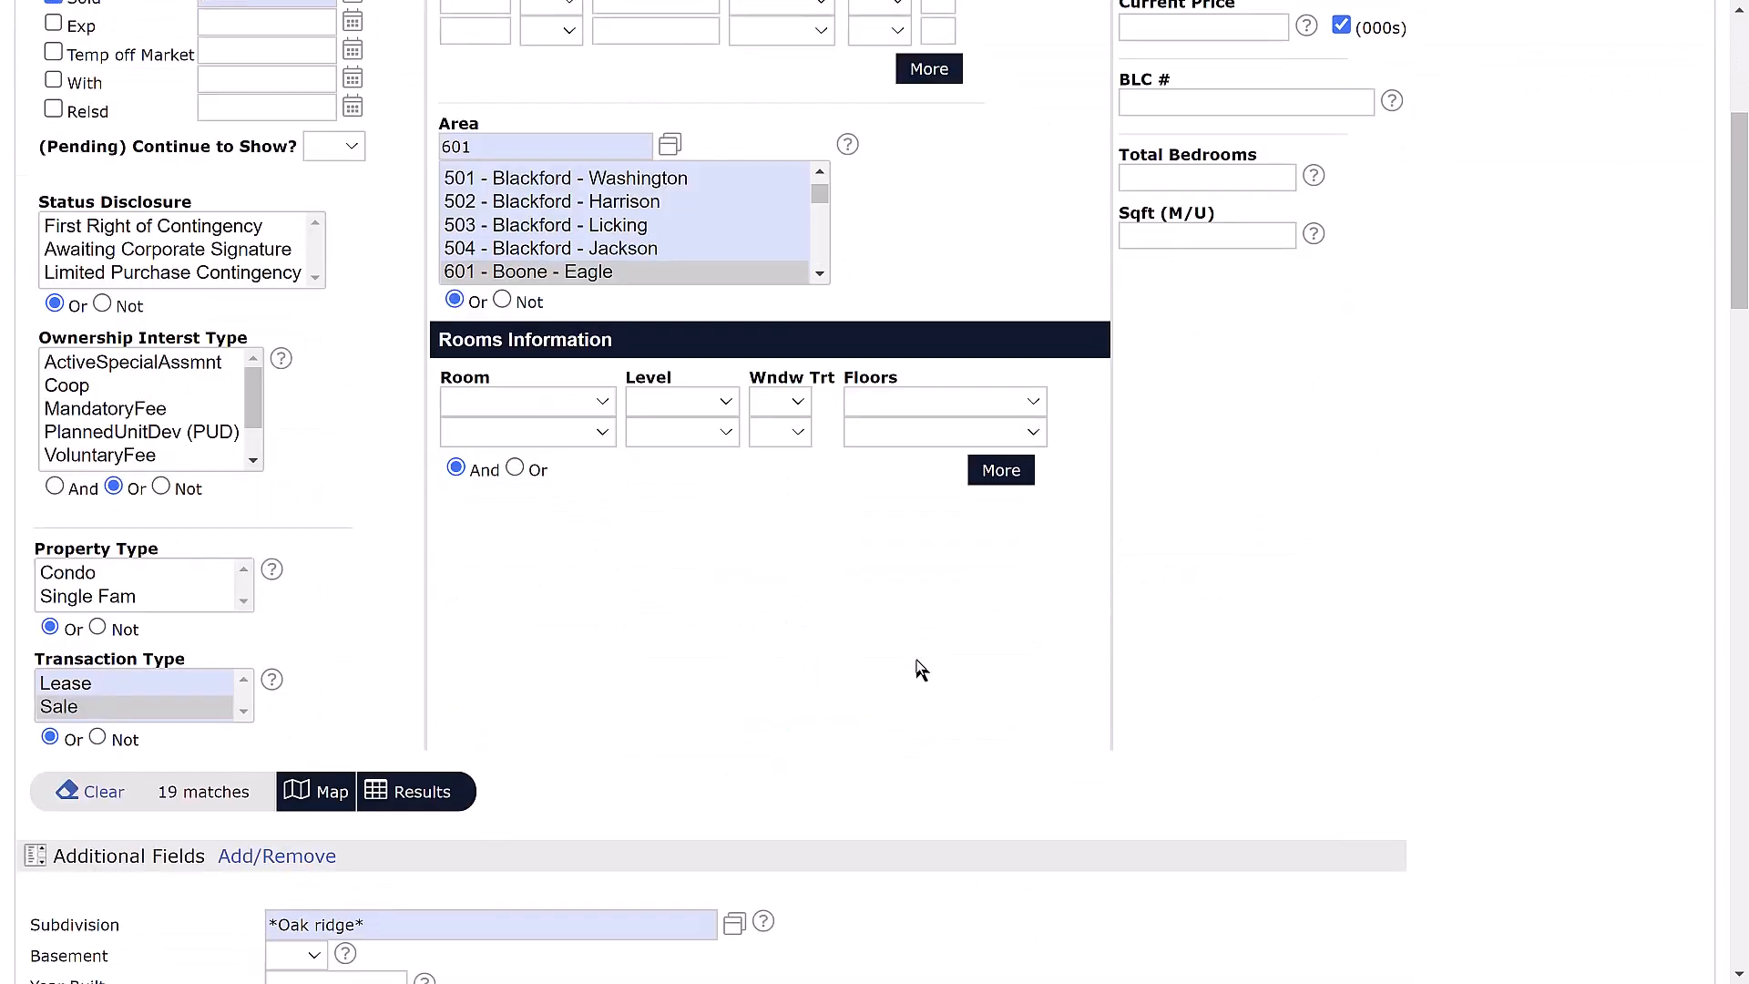
pyautogui.scroll(-6, 917, 670)
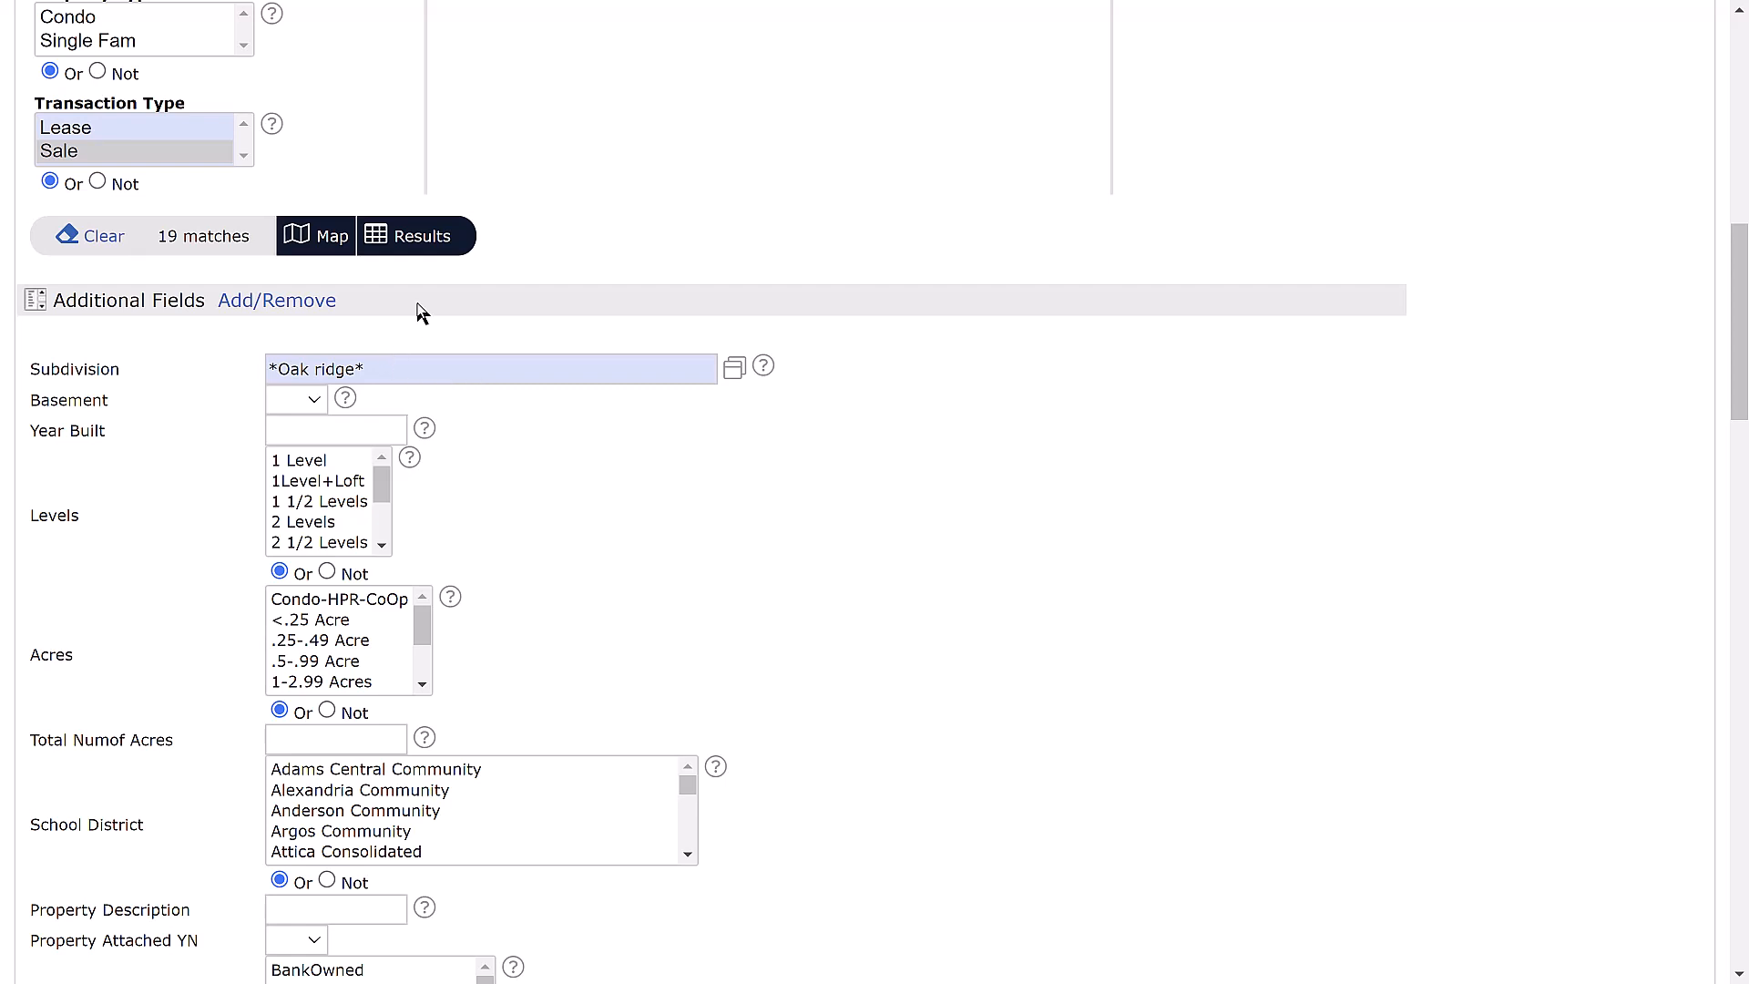
pyautogui.click(419, 238)
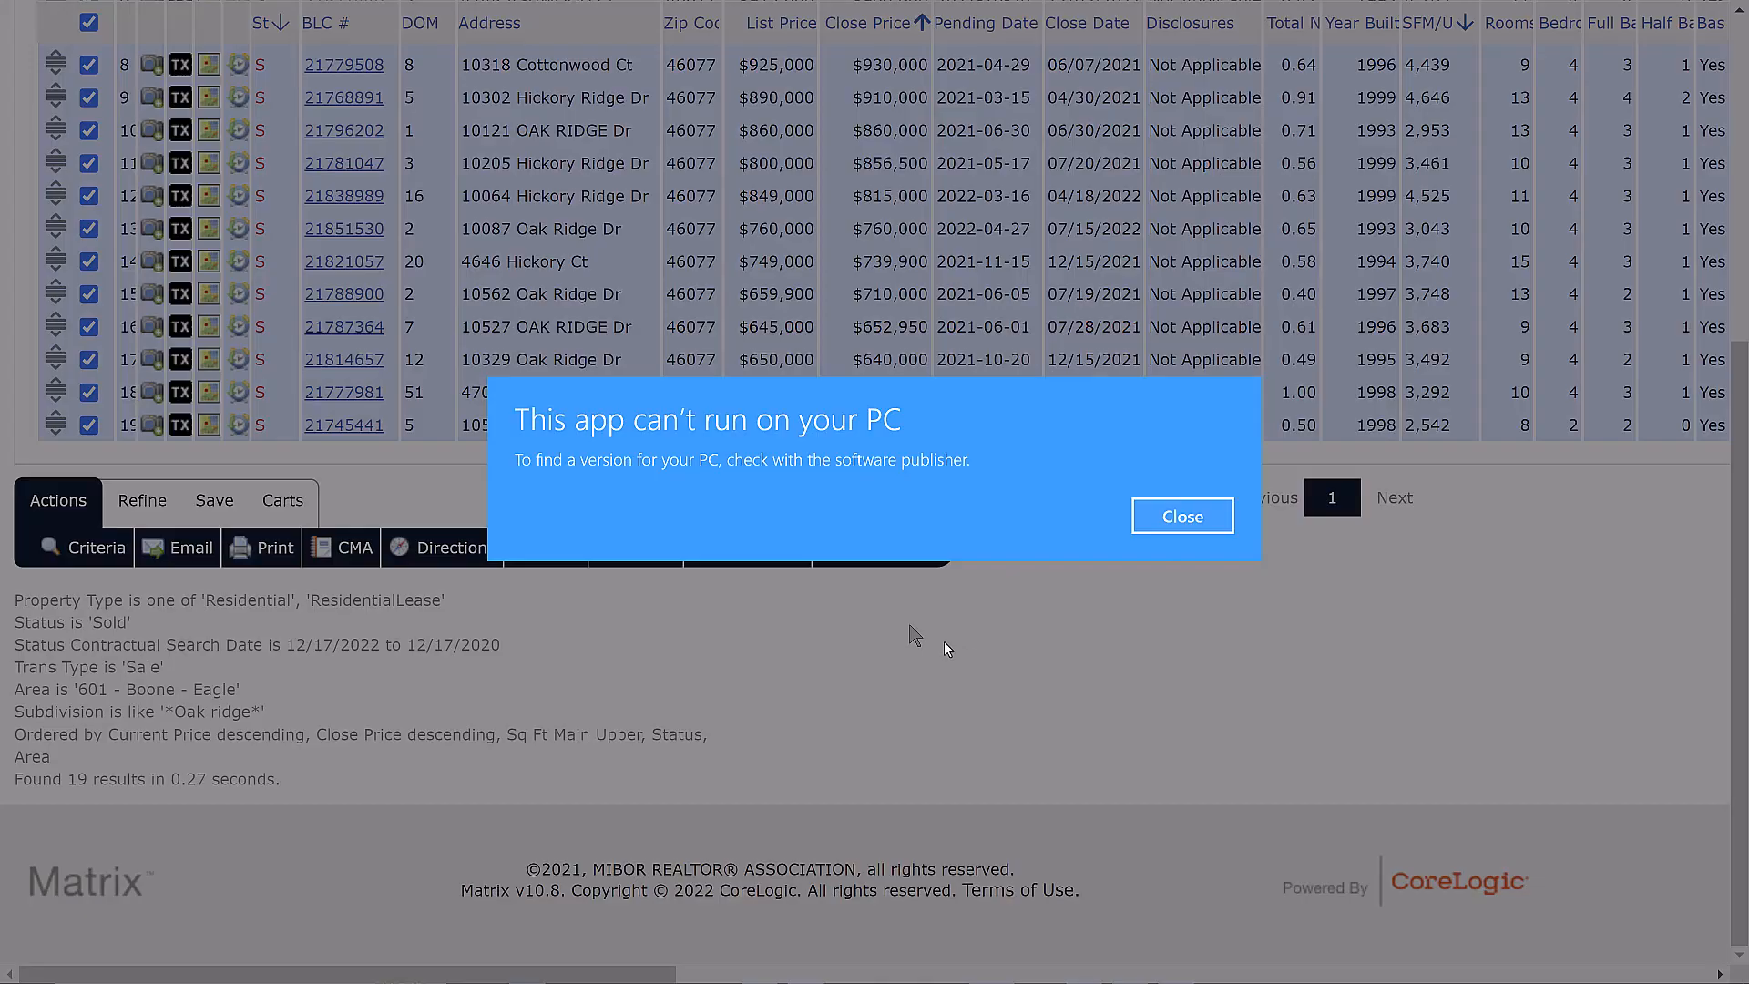
pyautogui.click(1210, 513)
pyautogui.click(1207, 515)
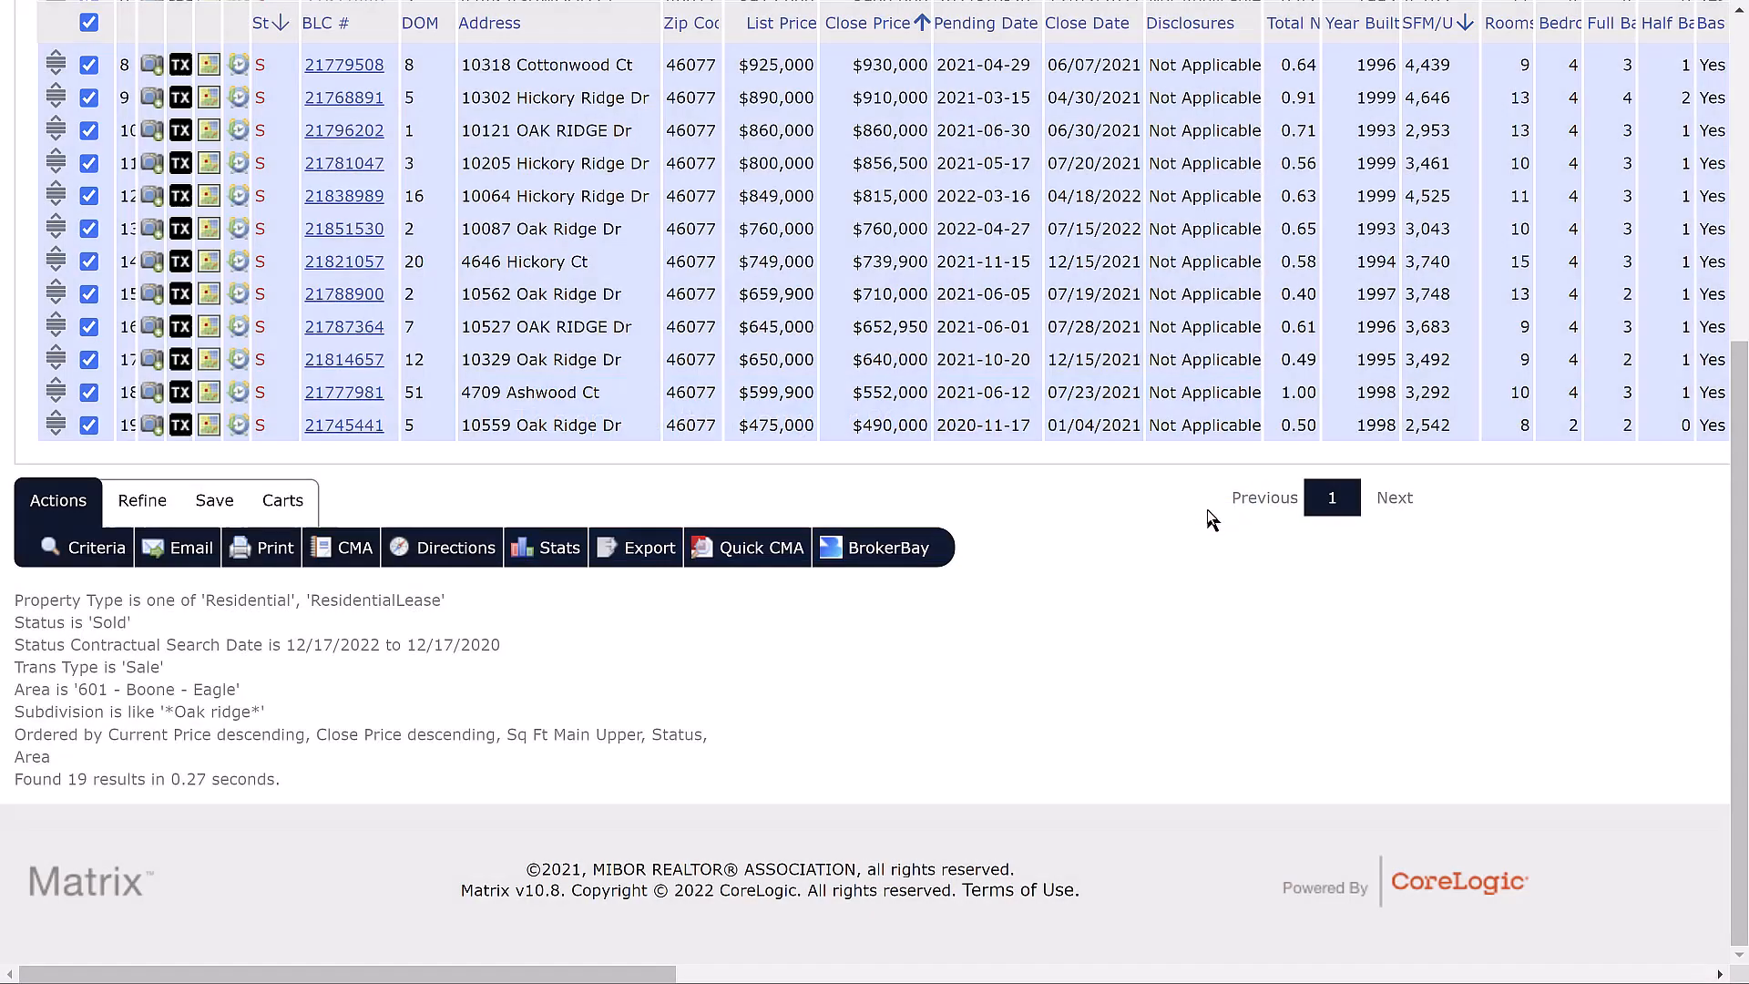
# Export the checked listings using the Heat Map file format
pyautogui.scroll(5, 1206, 510)
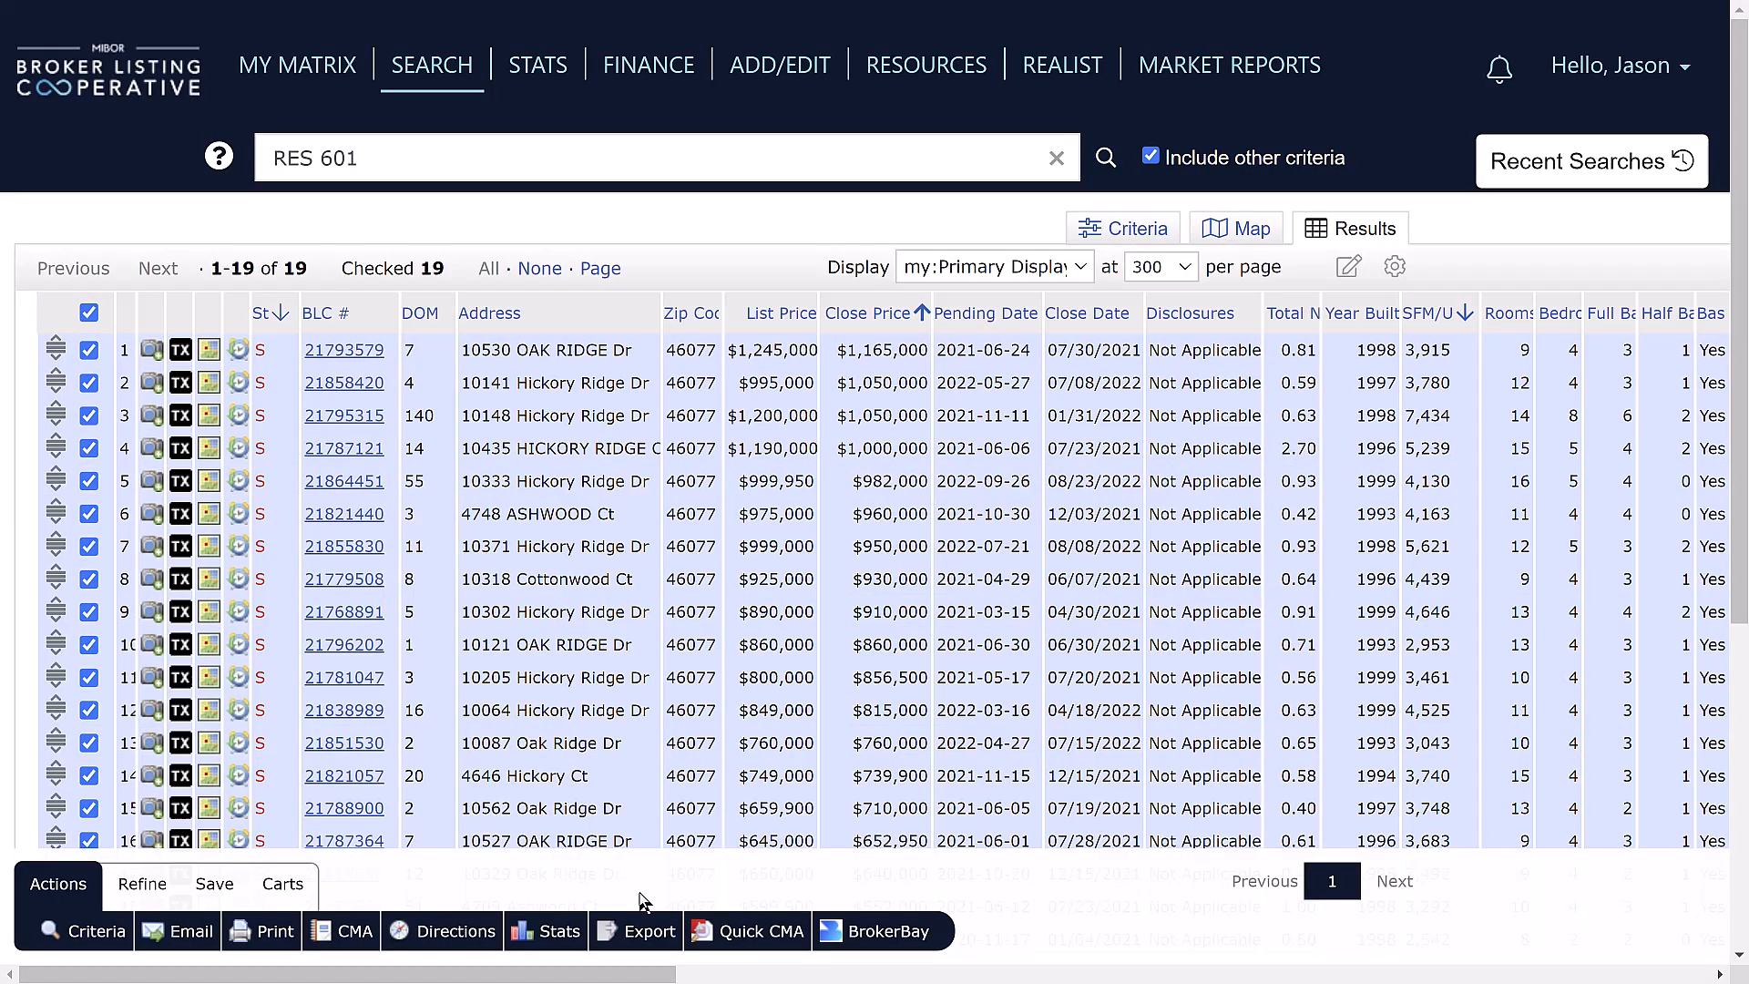
pyautogui.click(645, 931)
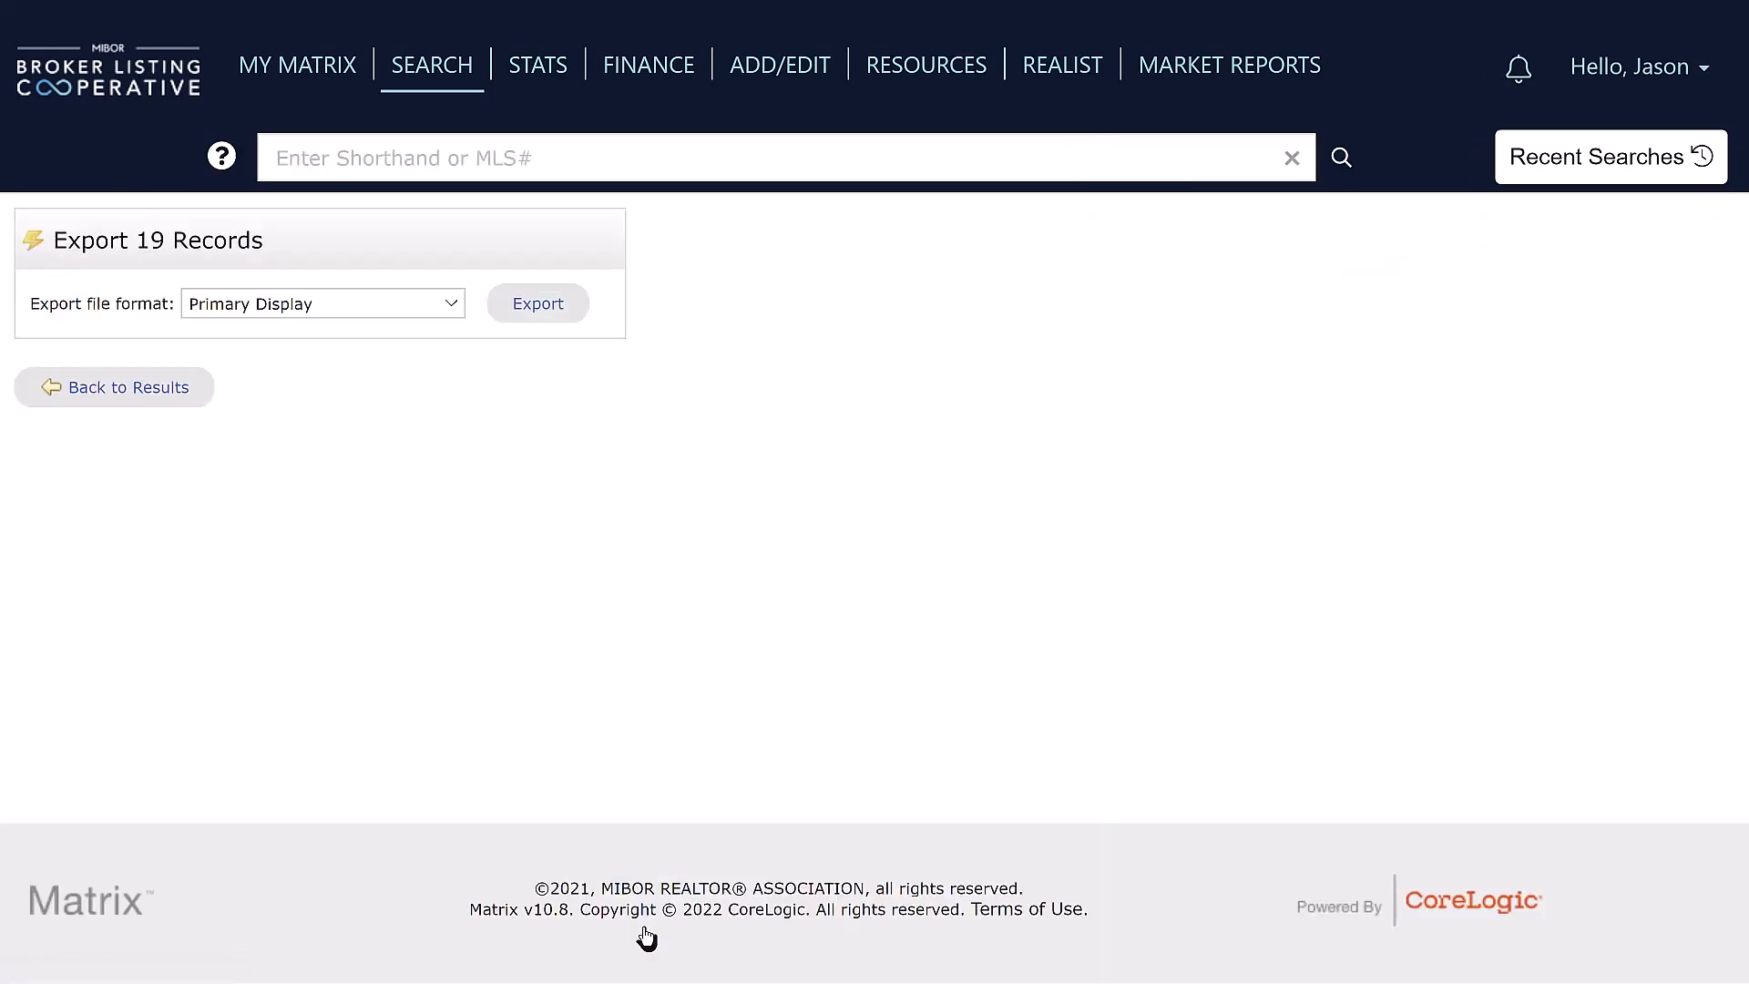
pyautogui.click(453, 307)
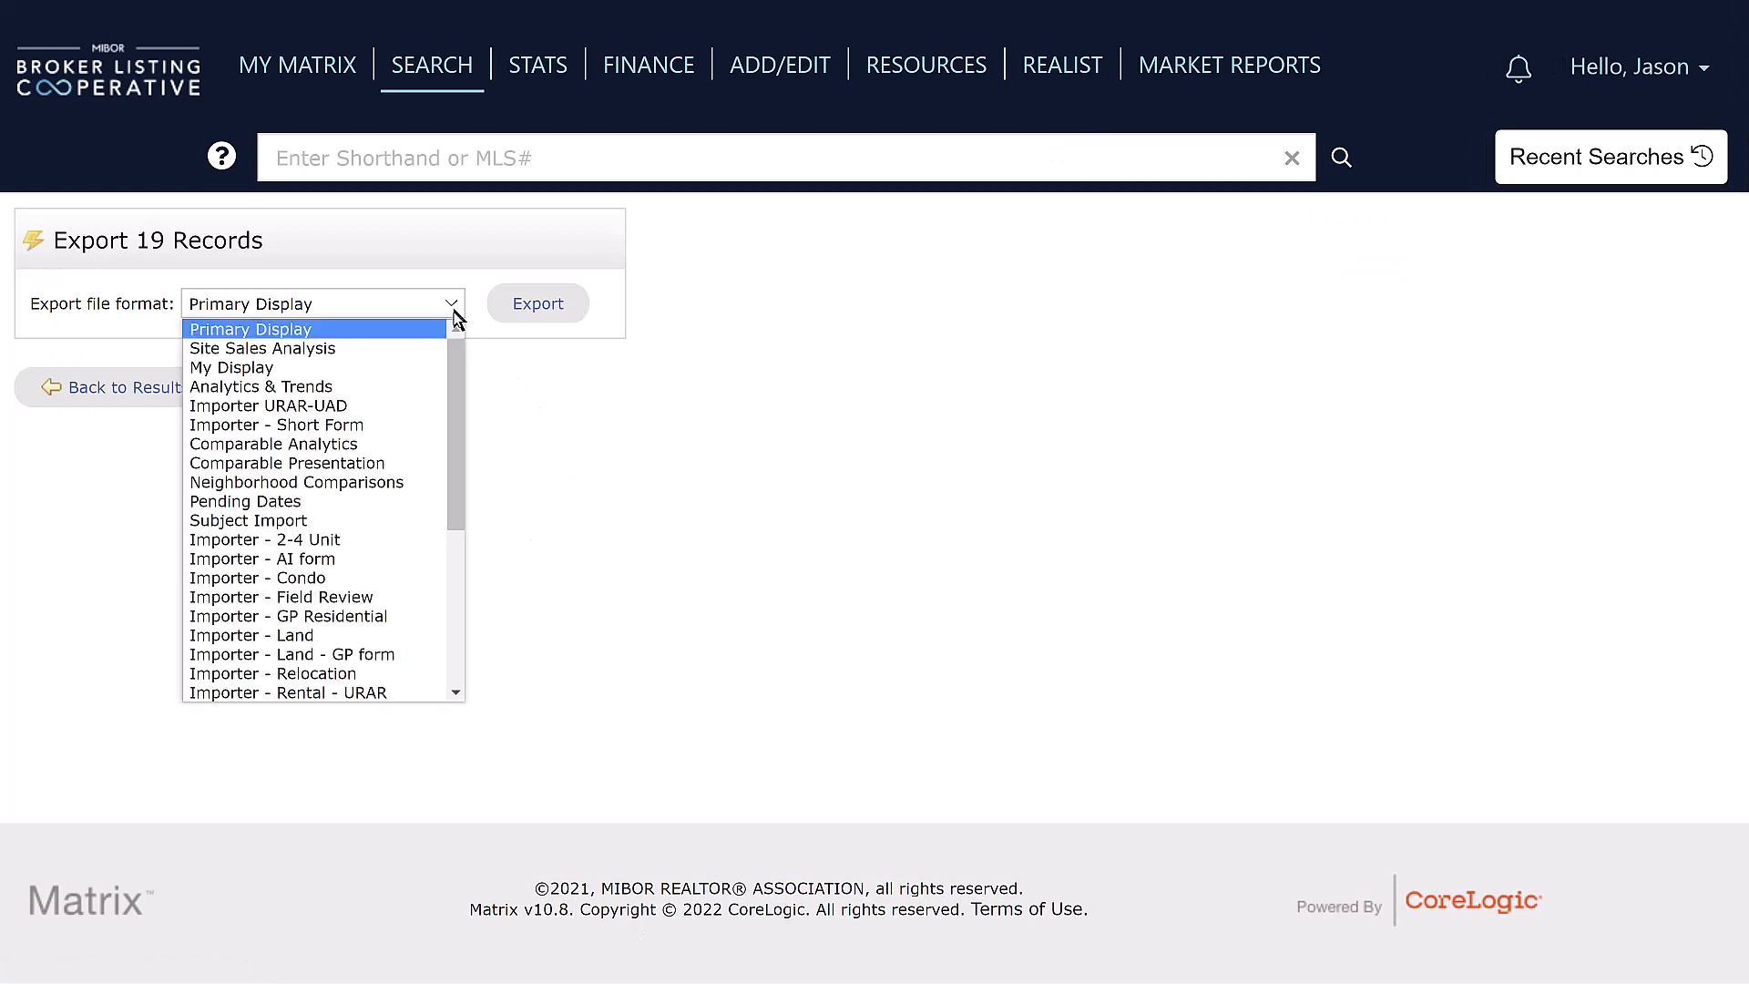
pyautogui.click(456, 559)
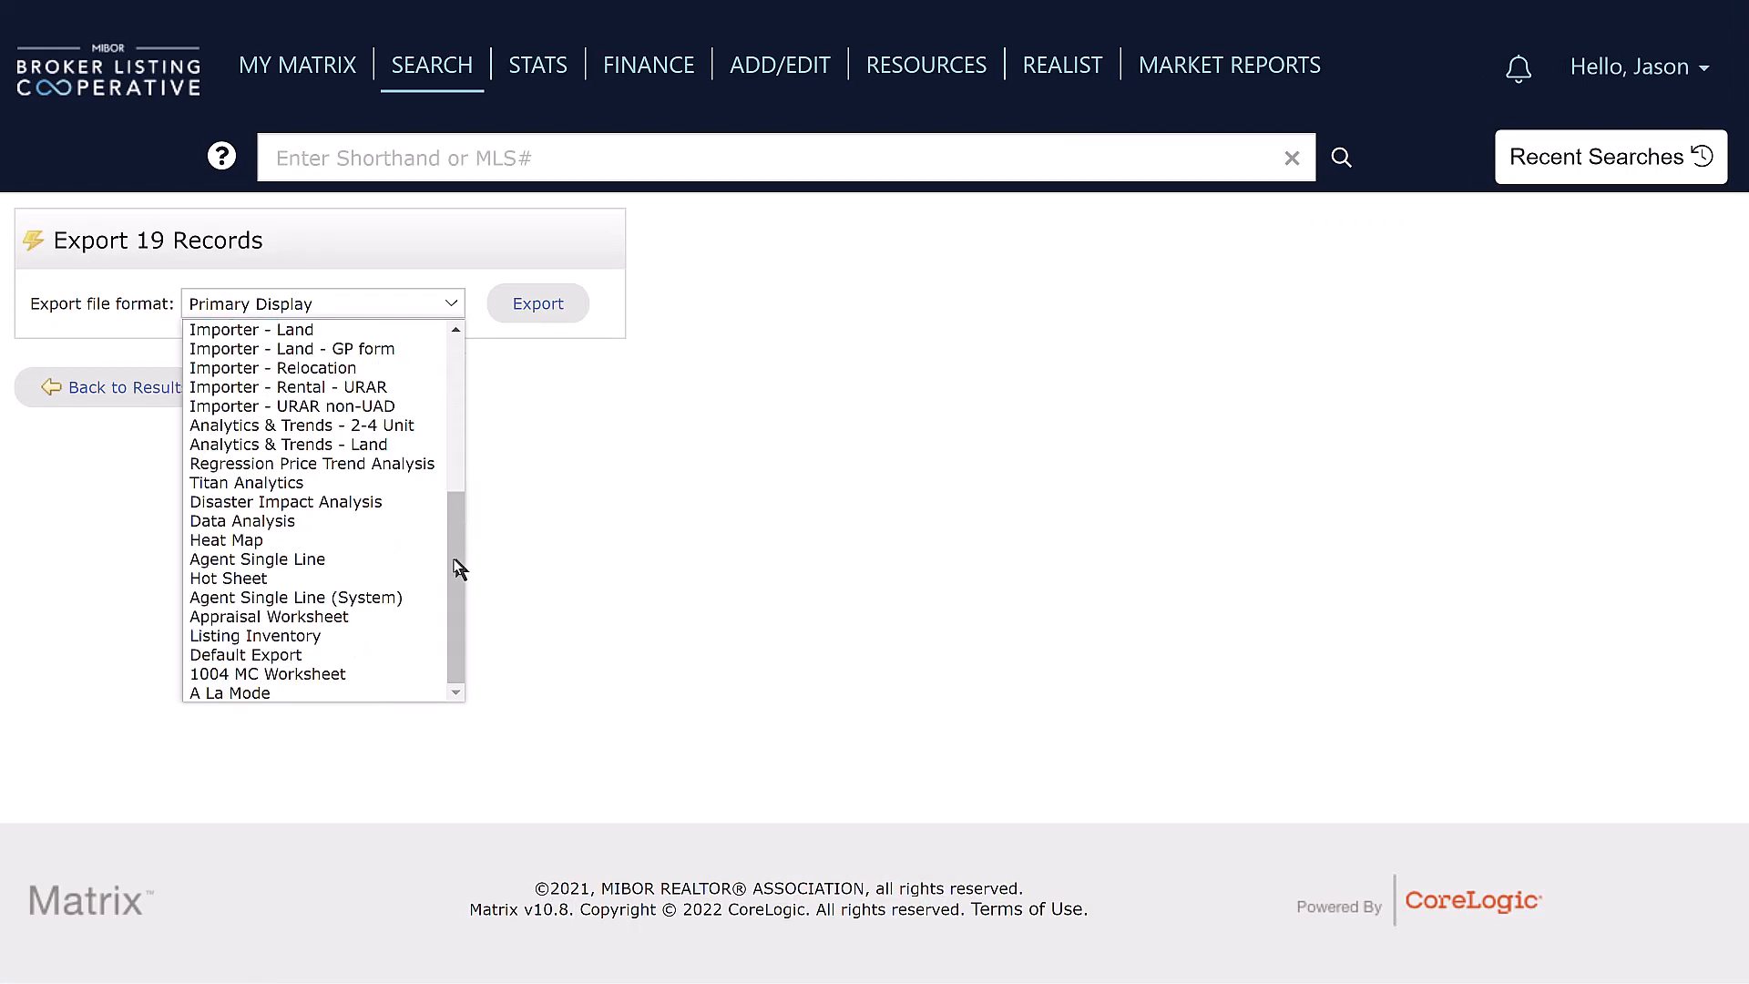
pyautogui.click(303, 541)
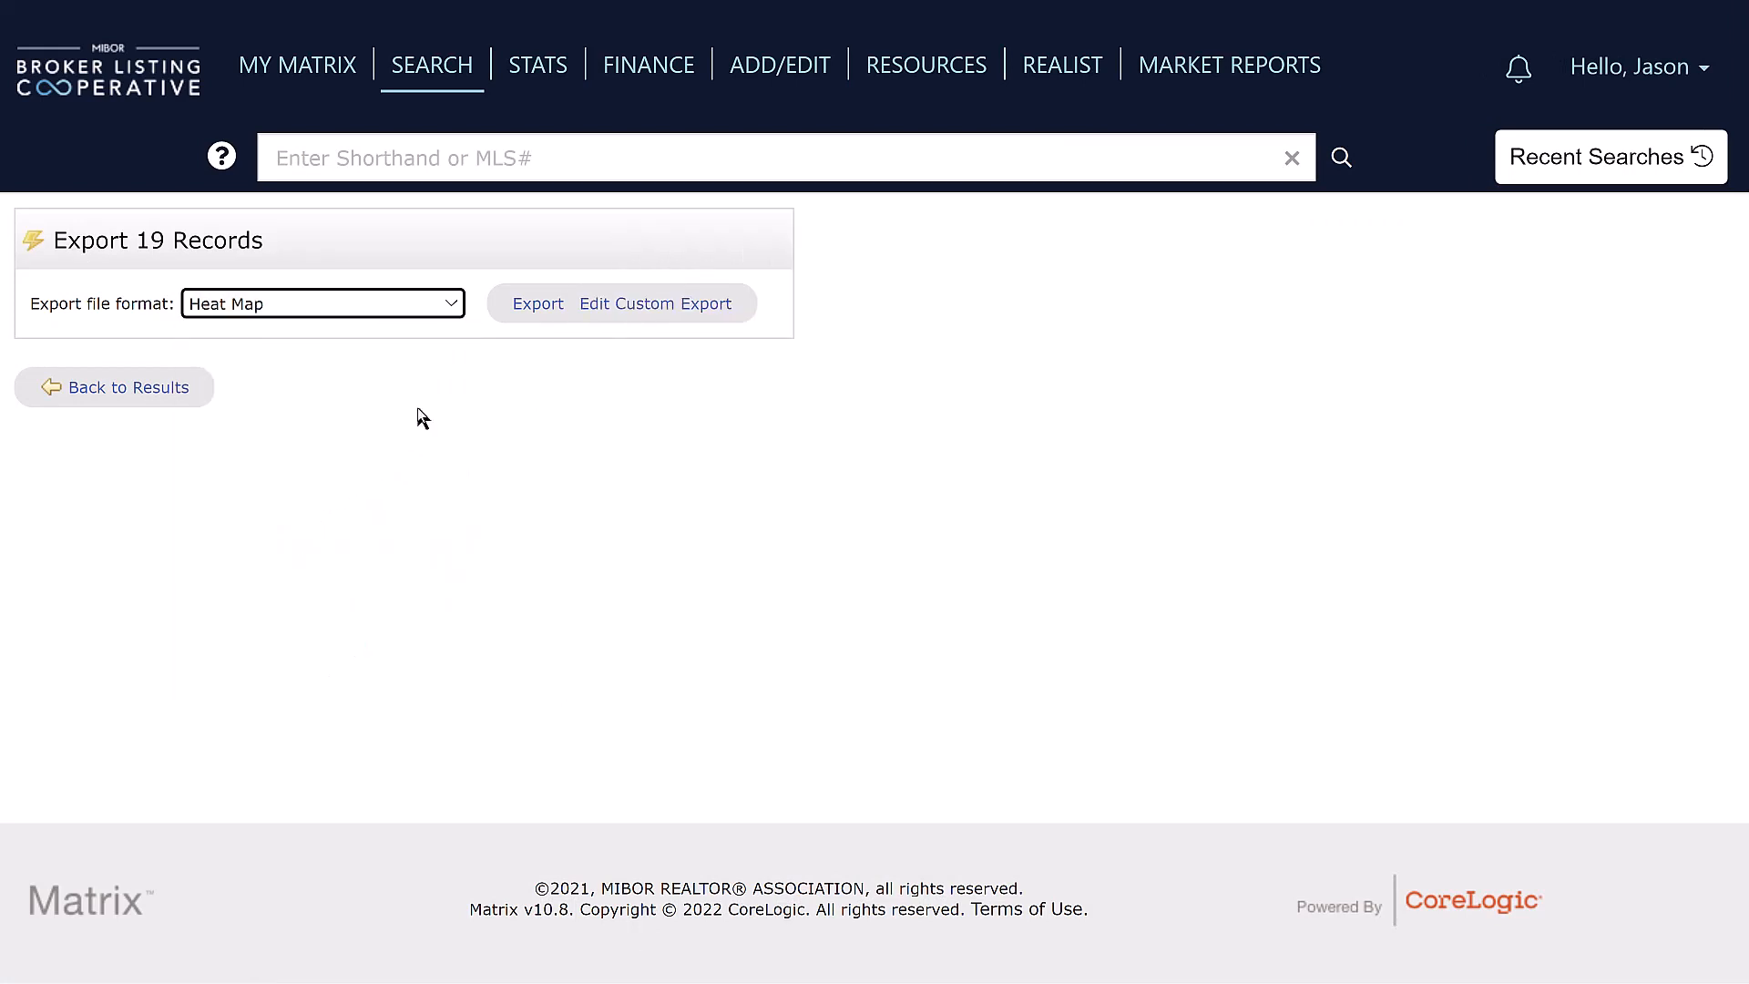
pyautogui.click(545, 309)
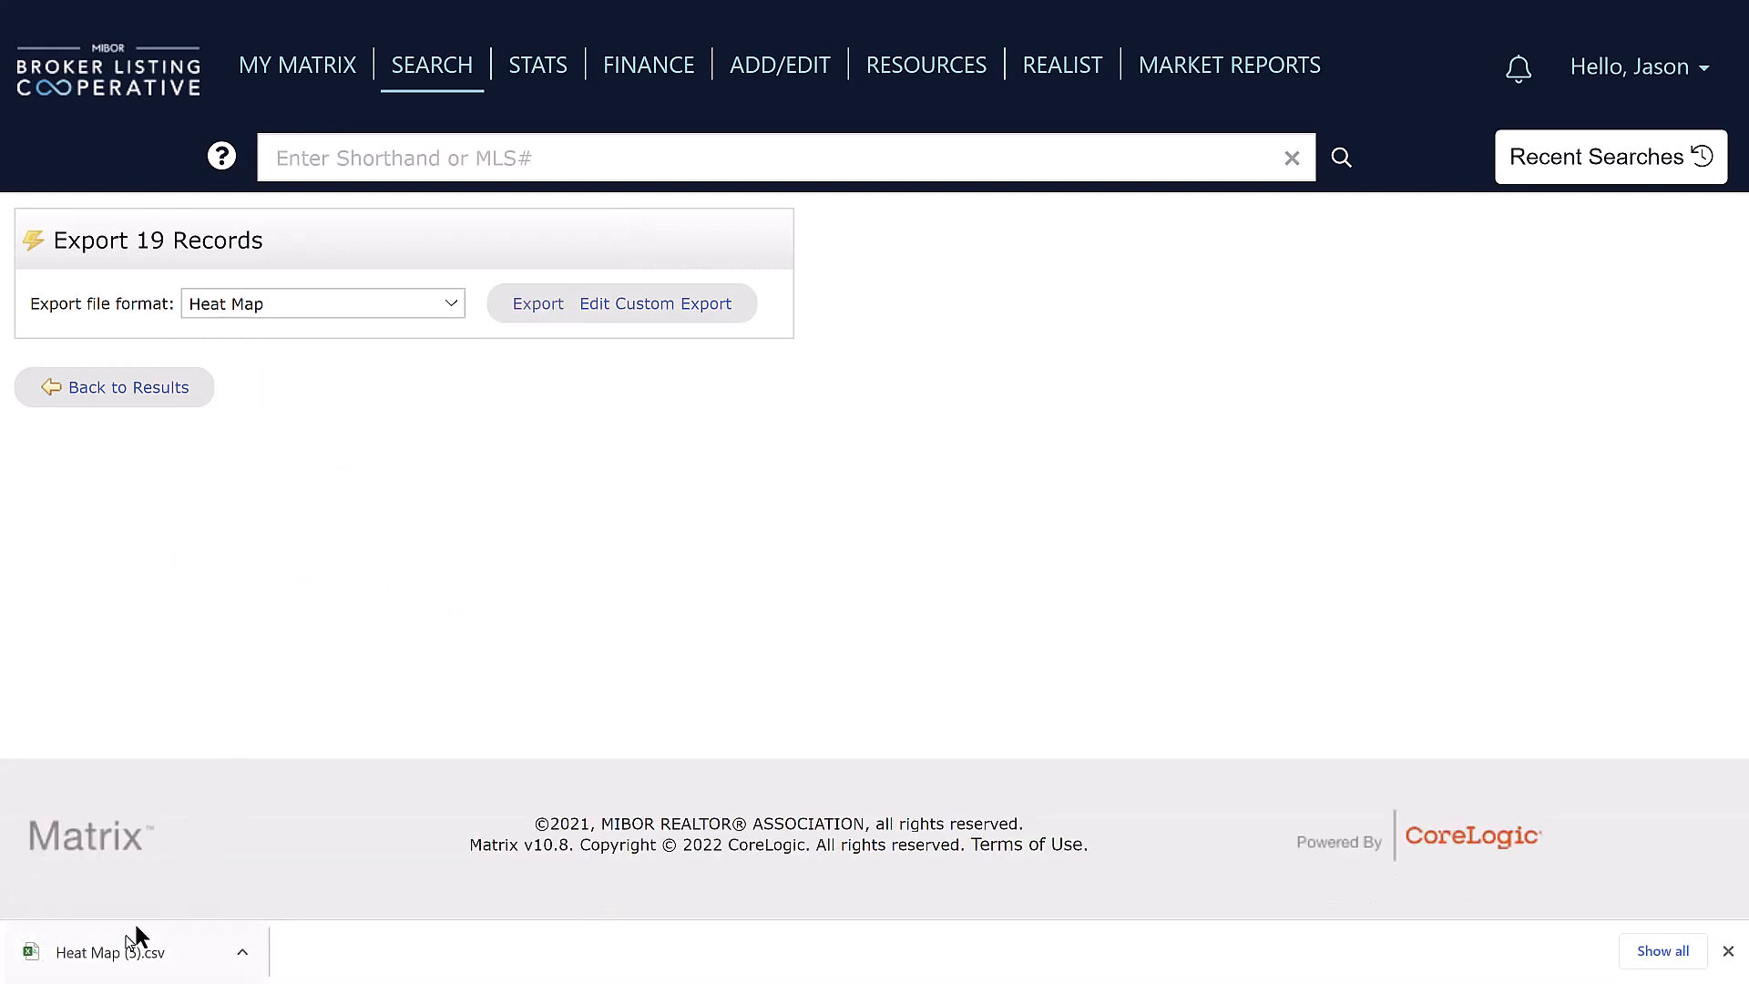
# Open the downloaded Heat Map (5).csv in Excel and save it as an Excel Workbook on the Desktop
pyautogui.click(118, 956)
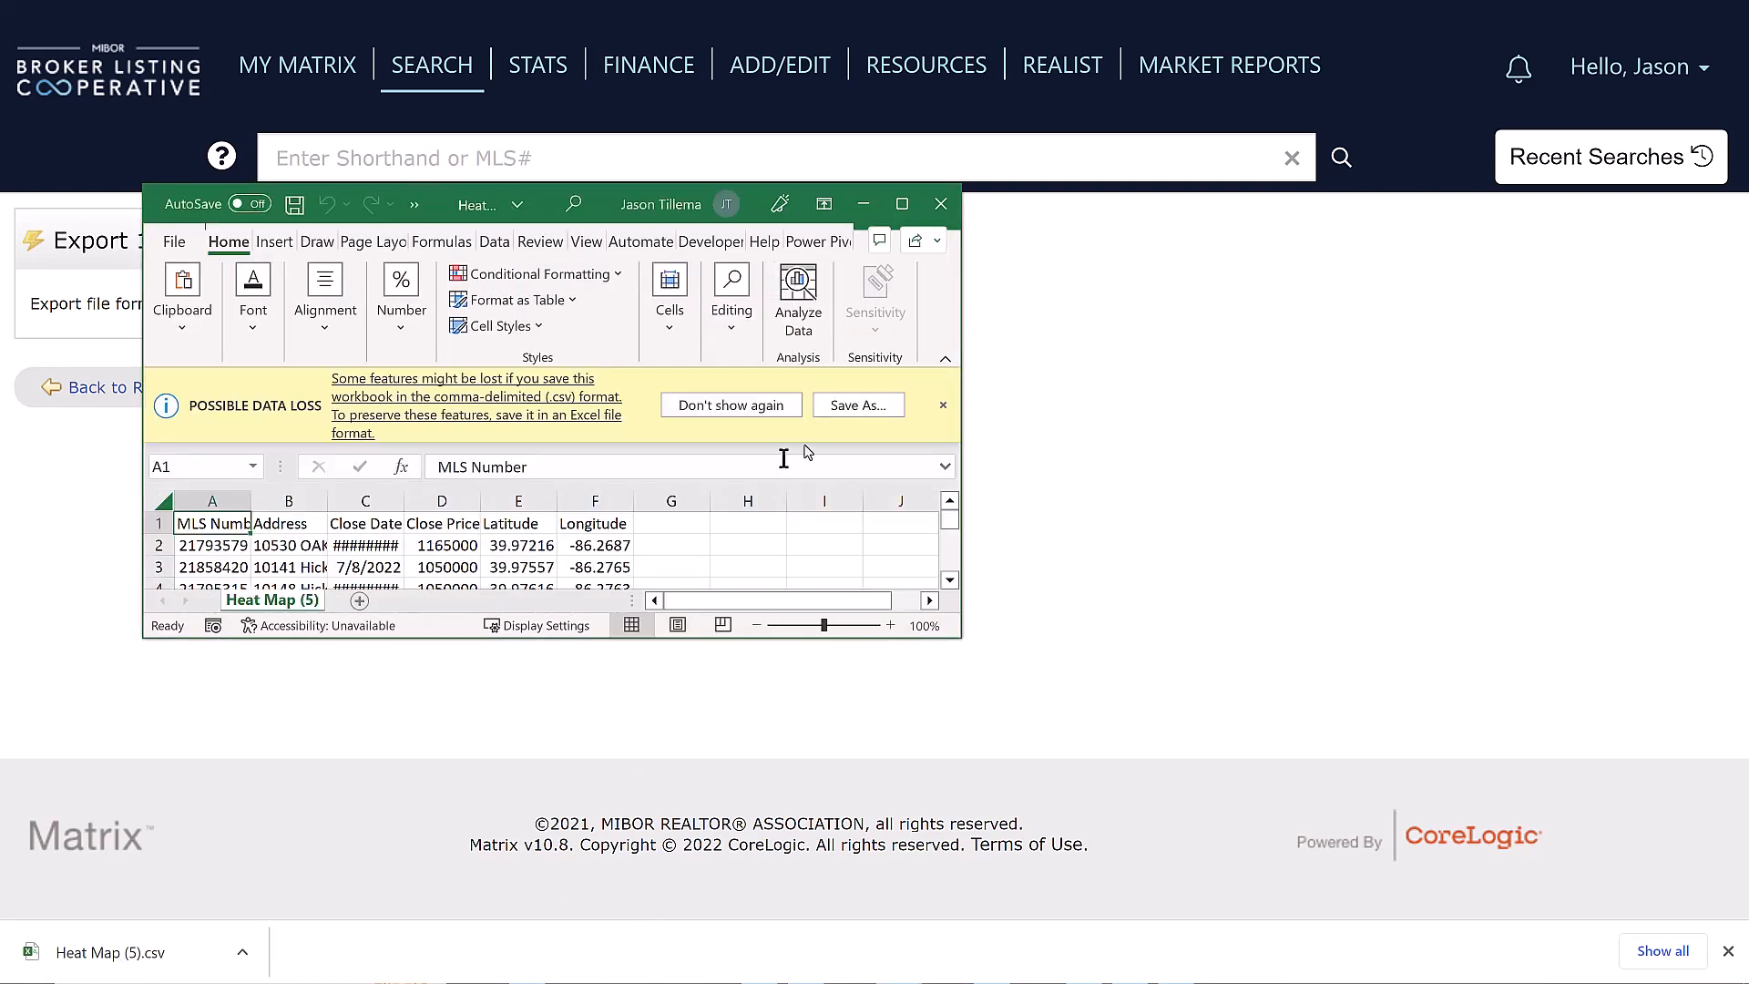
pyautogui.click(903, 206)
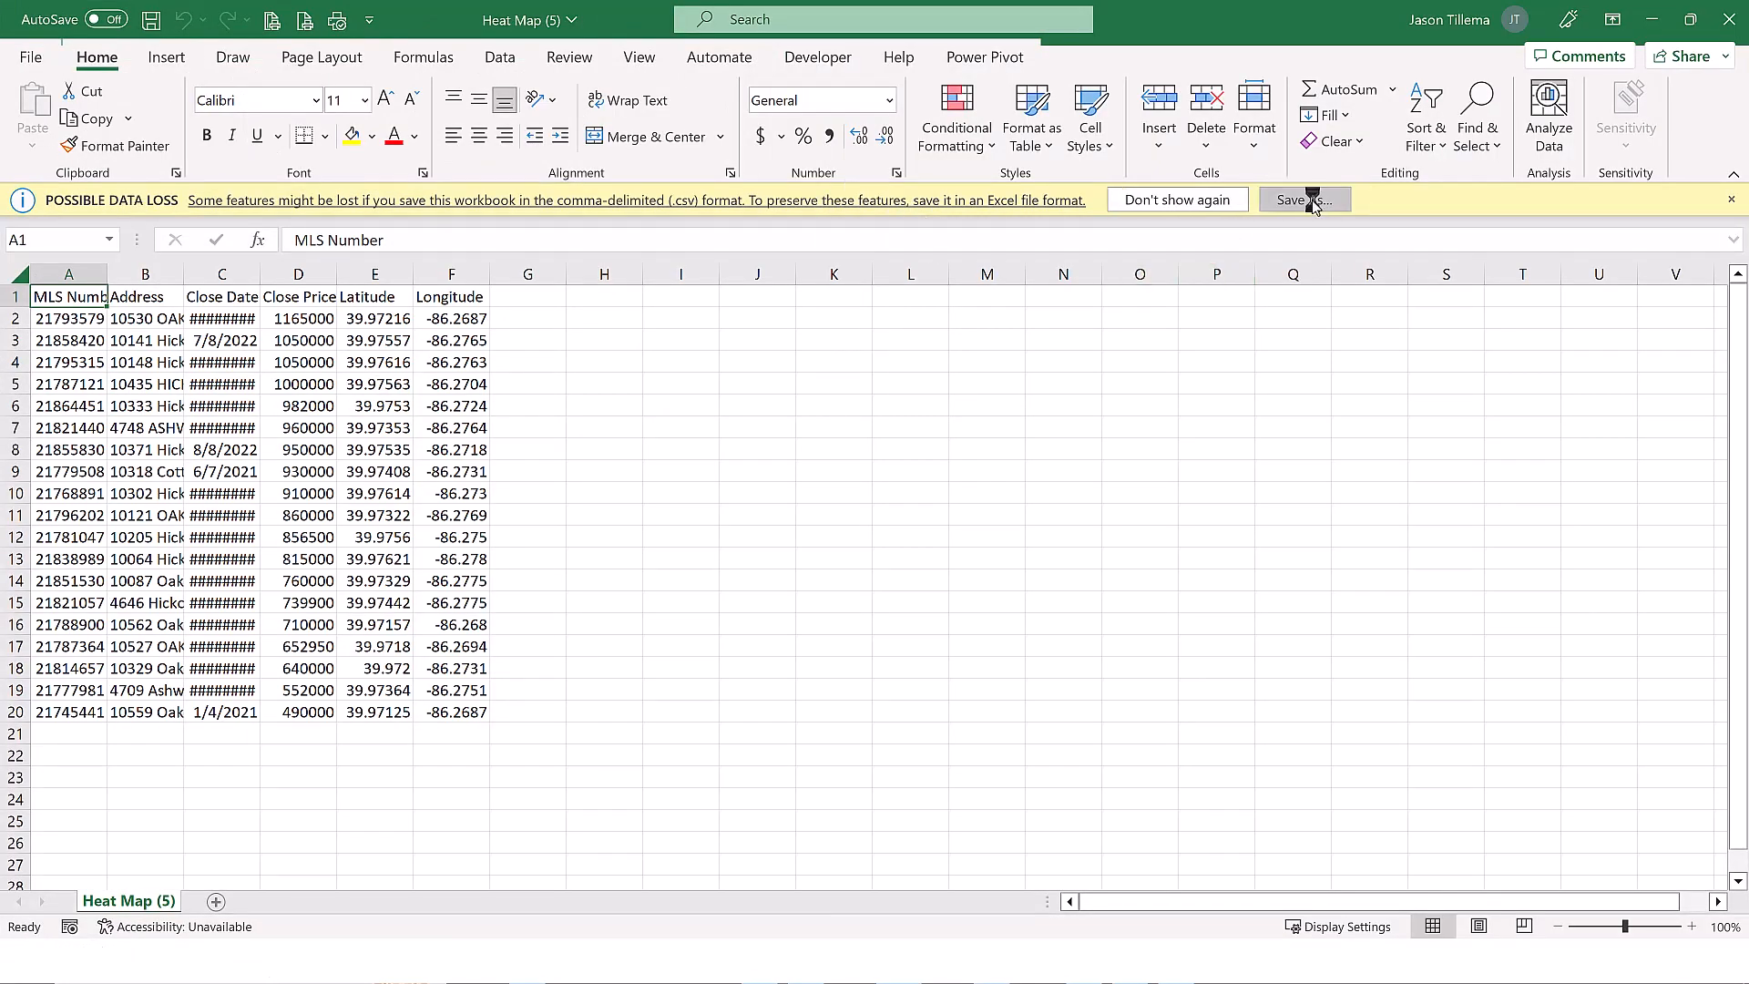
pyautogui.click(1312, 202)
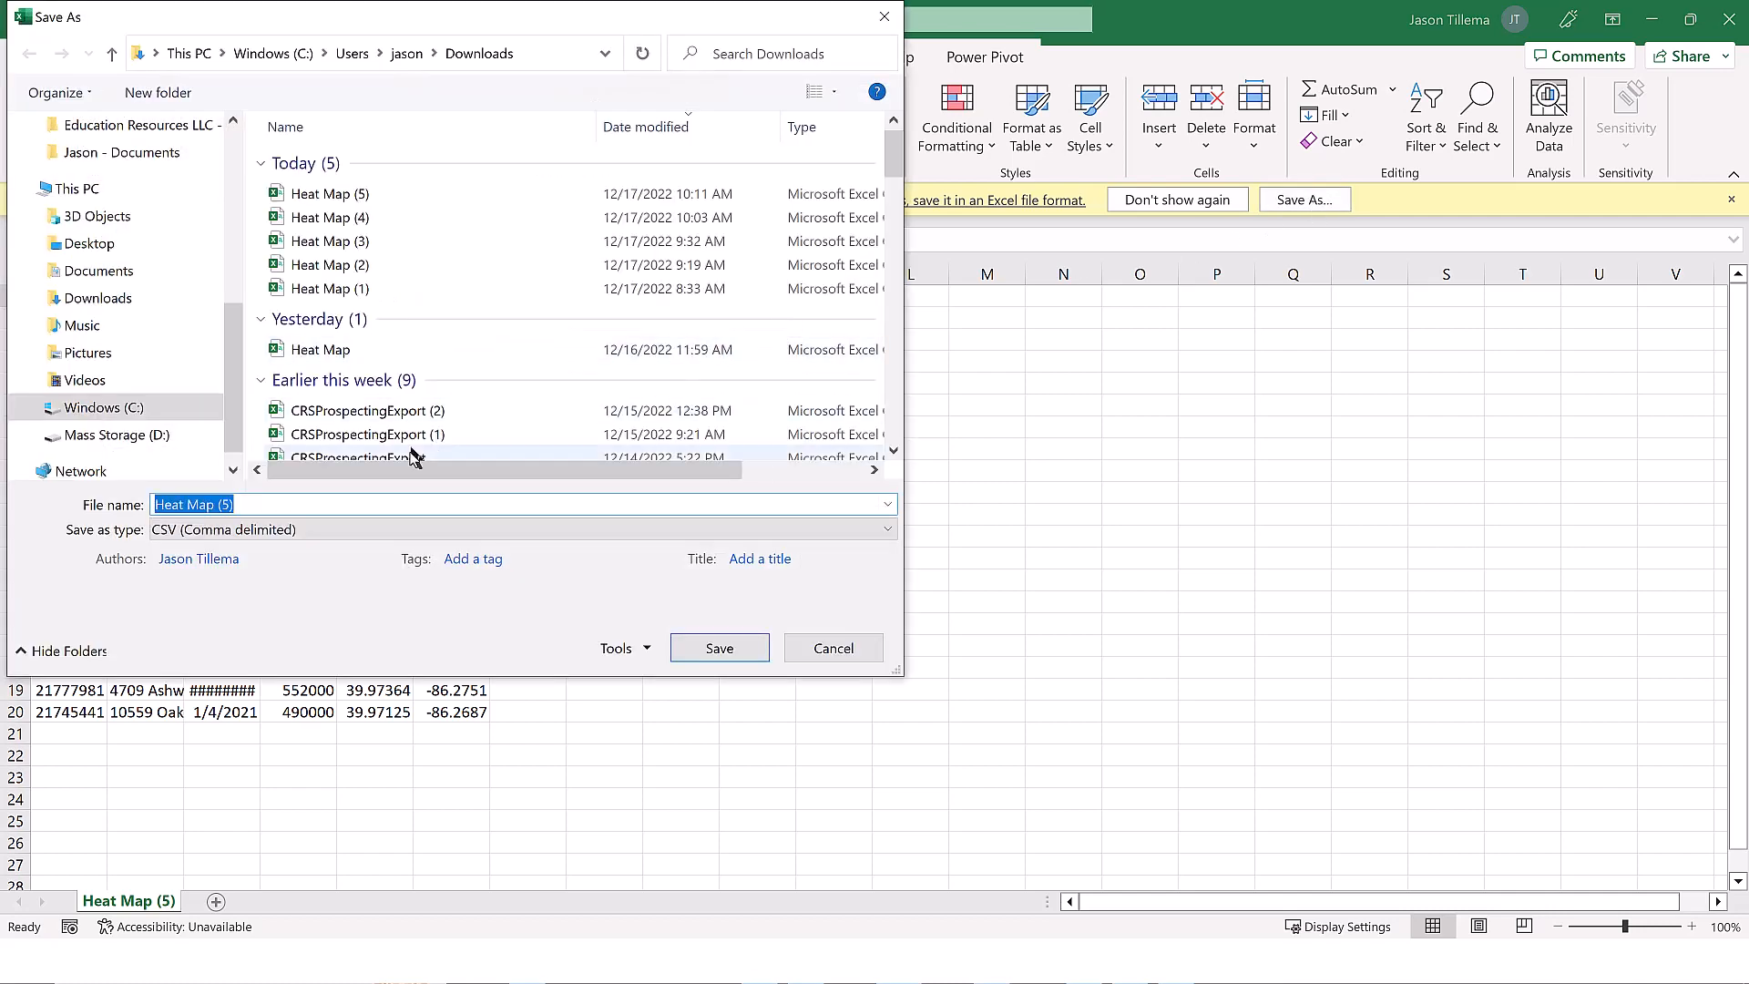
pyautogui.click(311, 533)
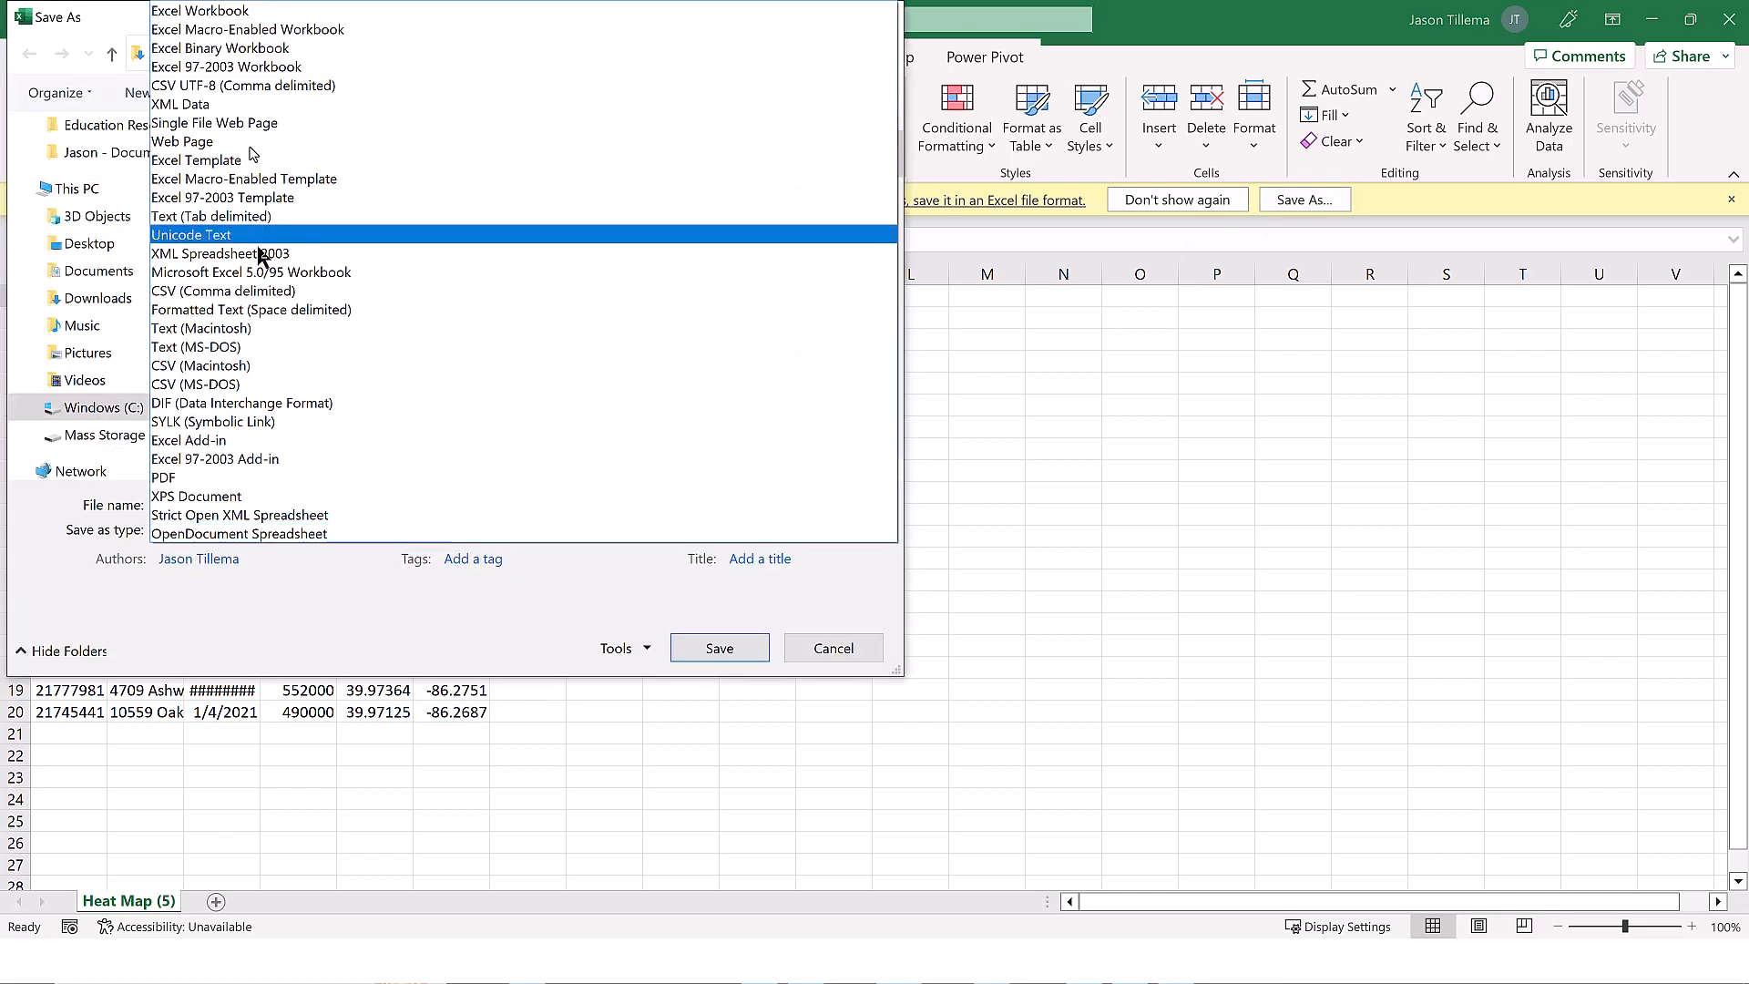
pyautogui.click(239, 11)
pyautogui.click(91, 246)
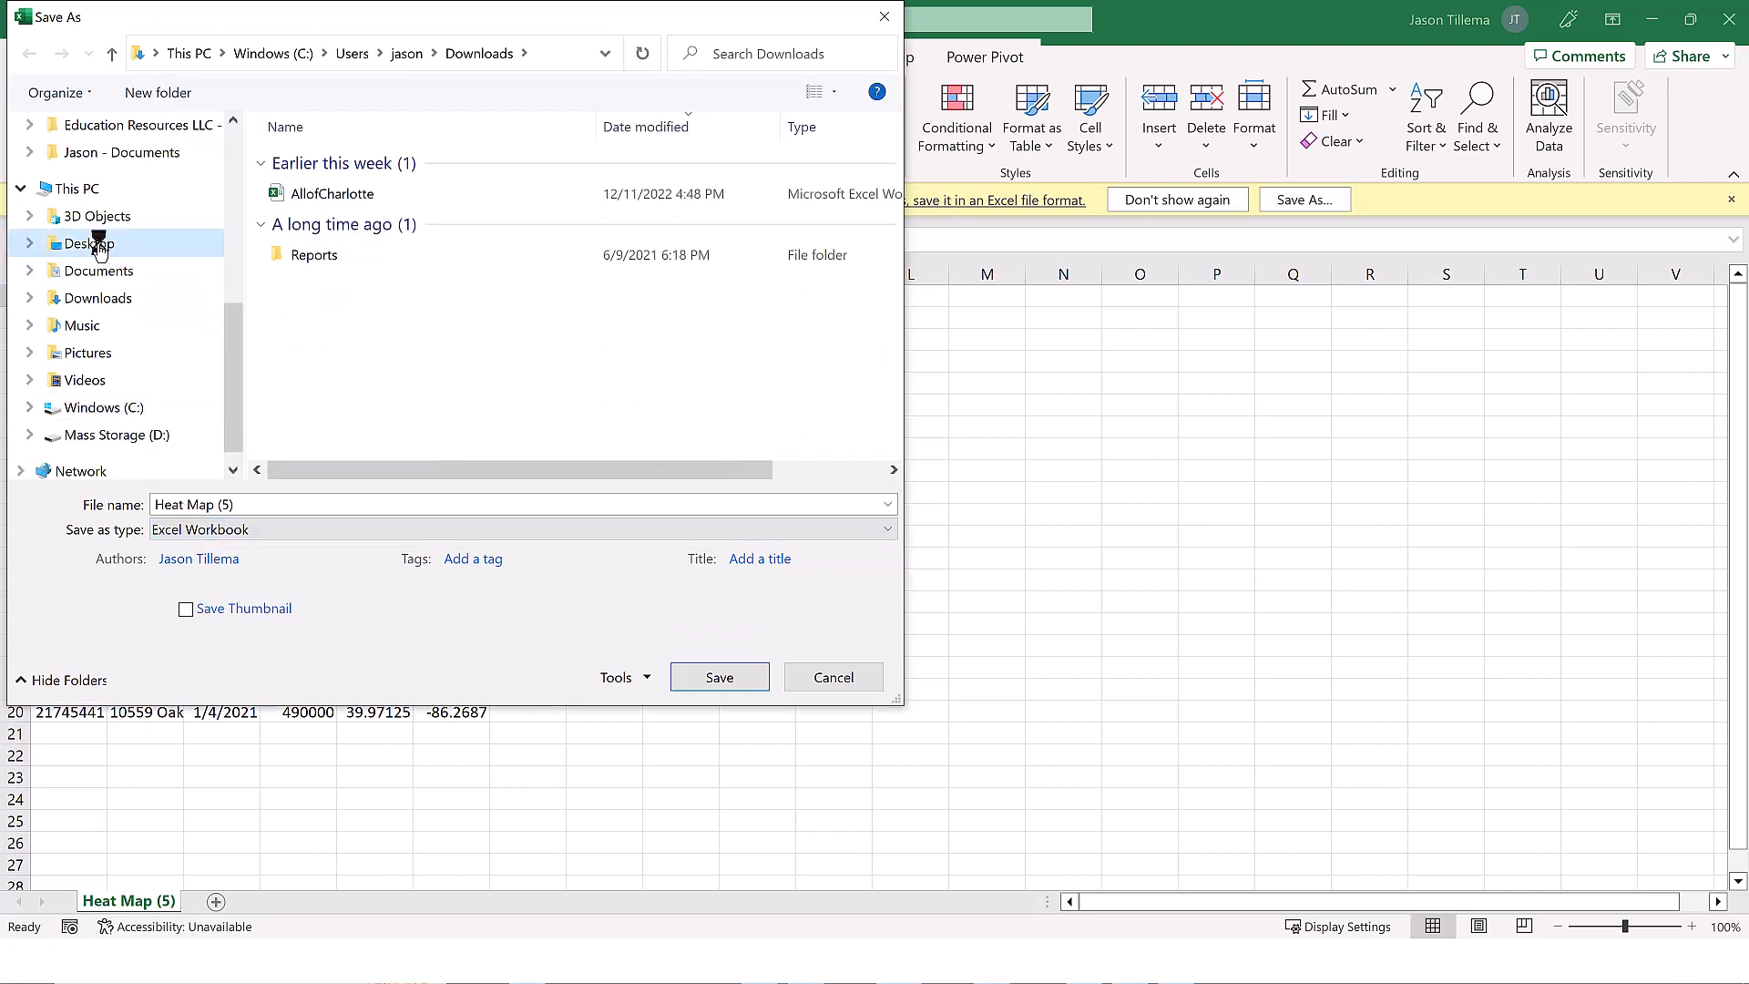
pyautogui.click(749, 691)
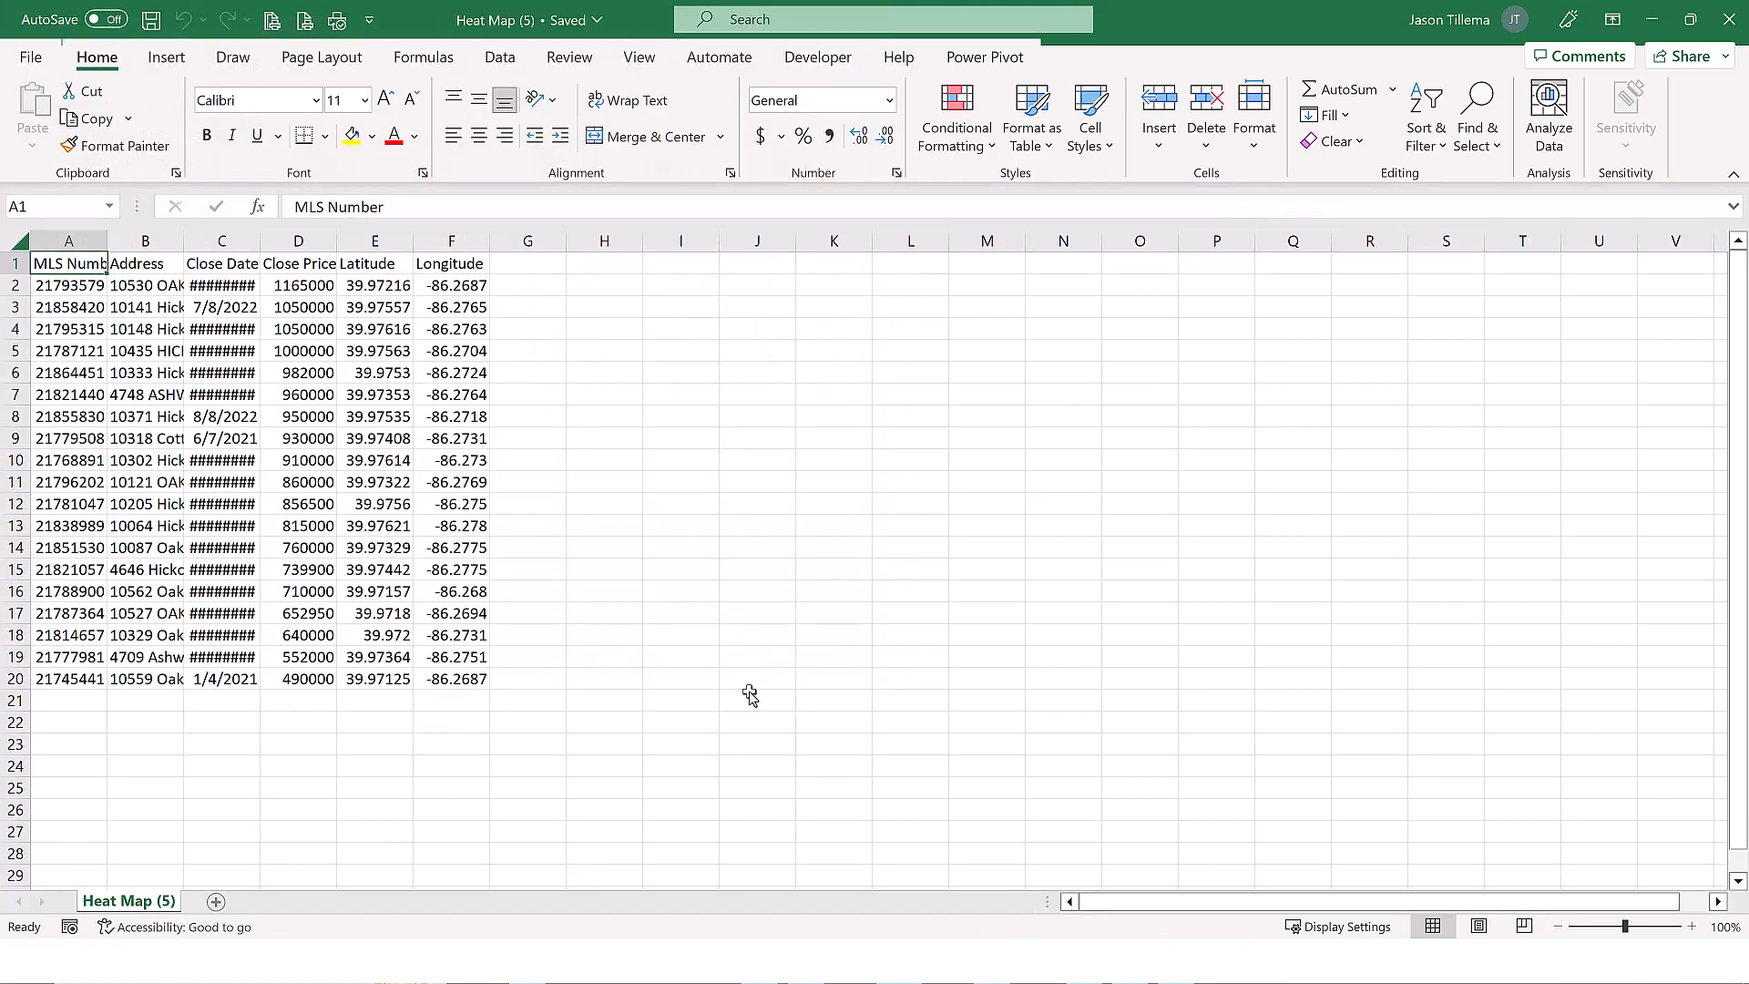
# Open 3D Maps with the exported listing data from the Heat Map (5) sheet
pyautogui.click(157, 394)
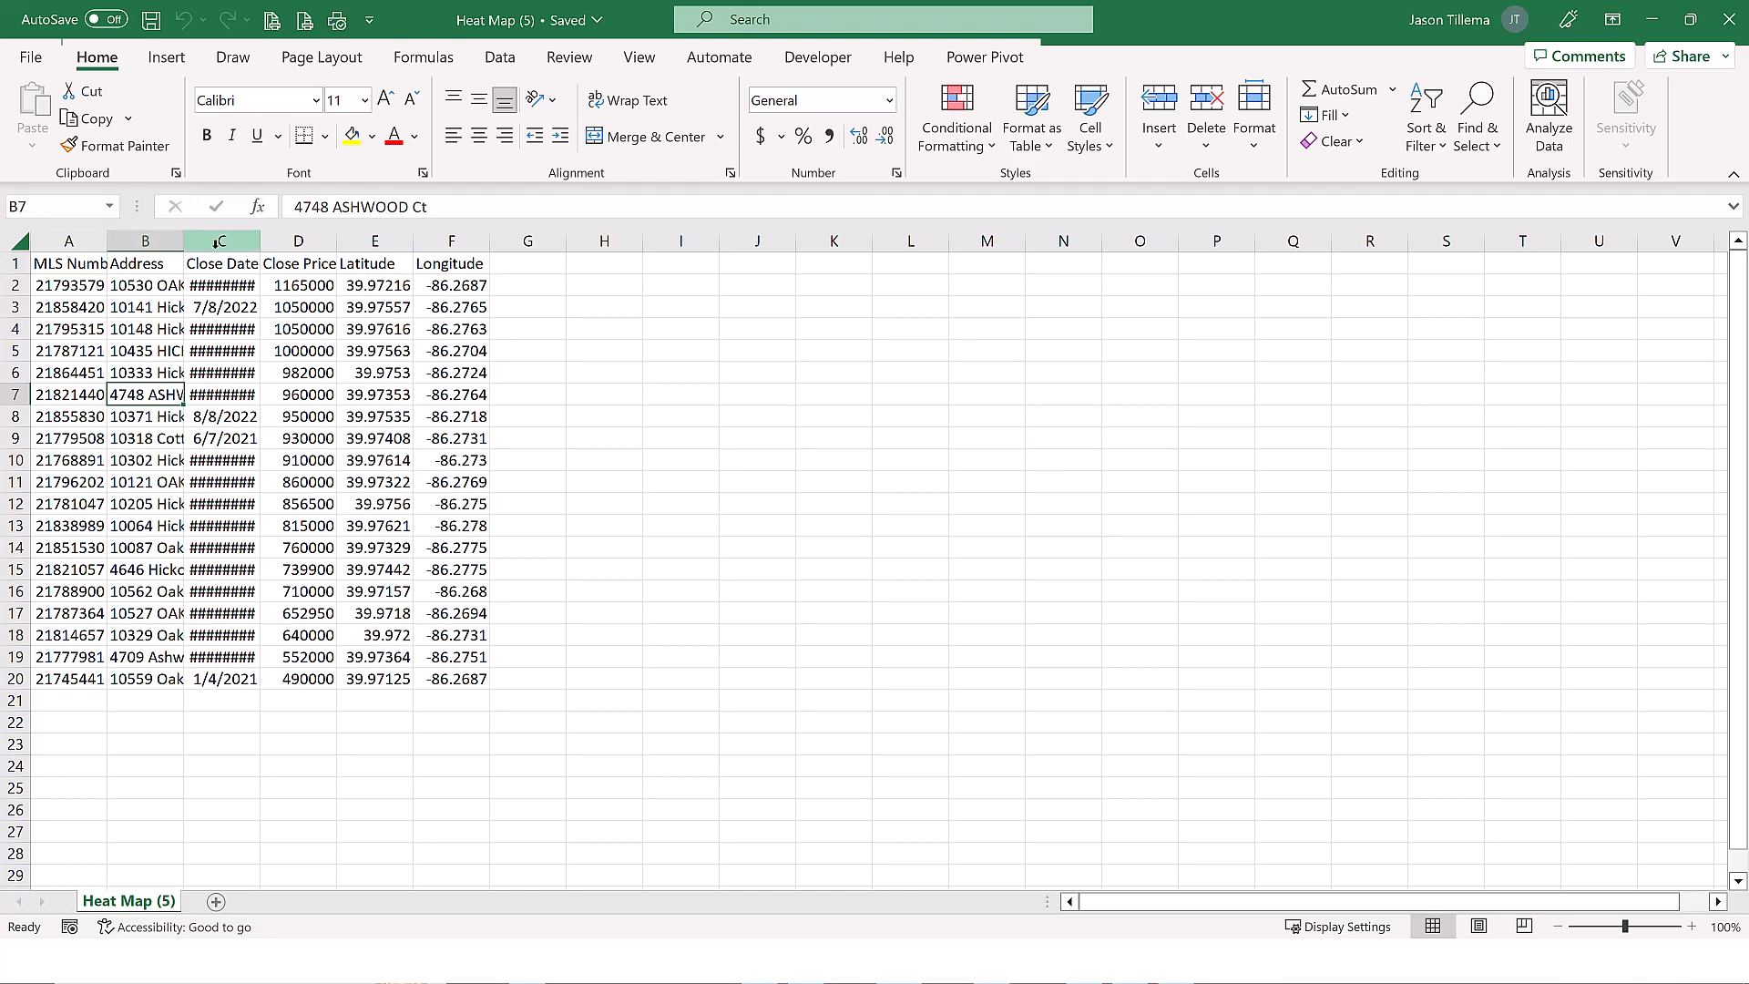
pyautogui.click(168, 62)
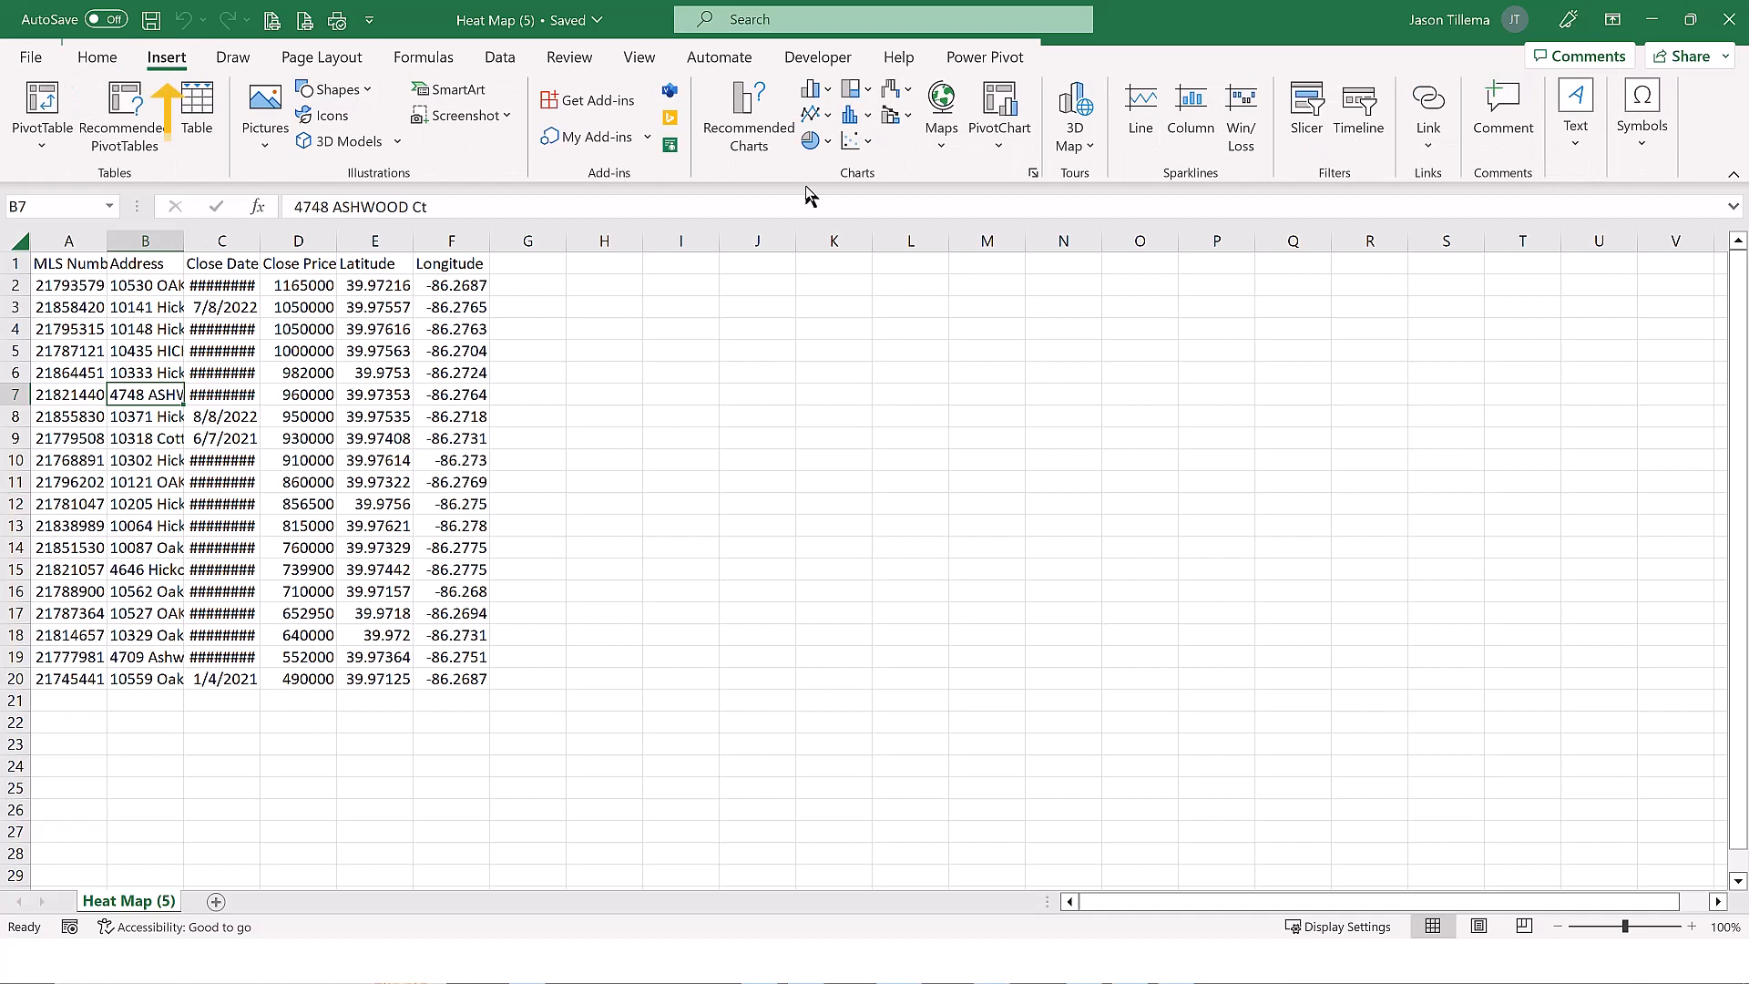
pyautogui.click(1088, 148)
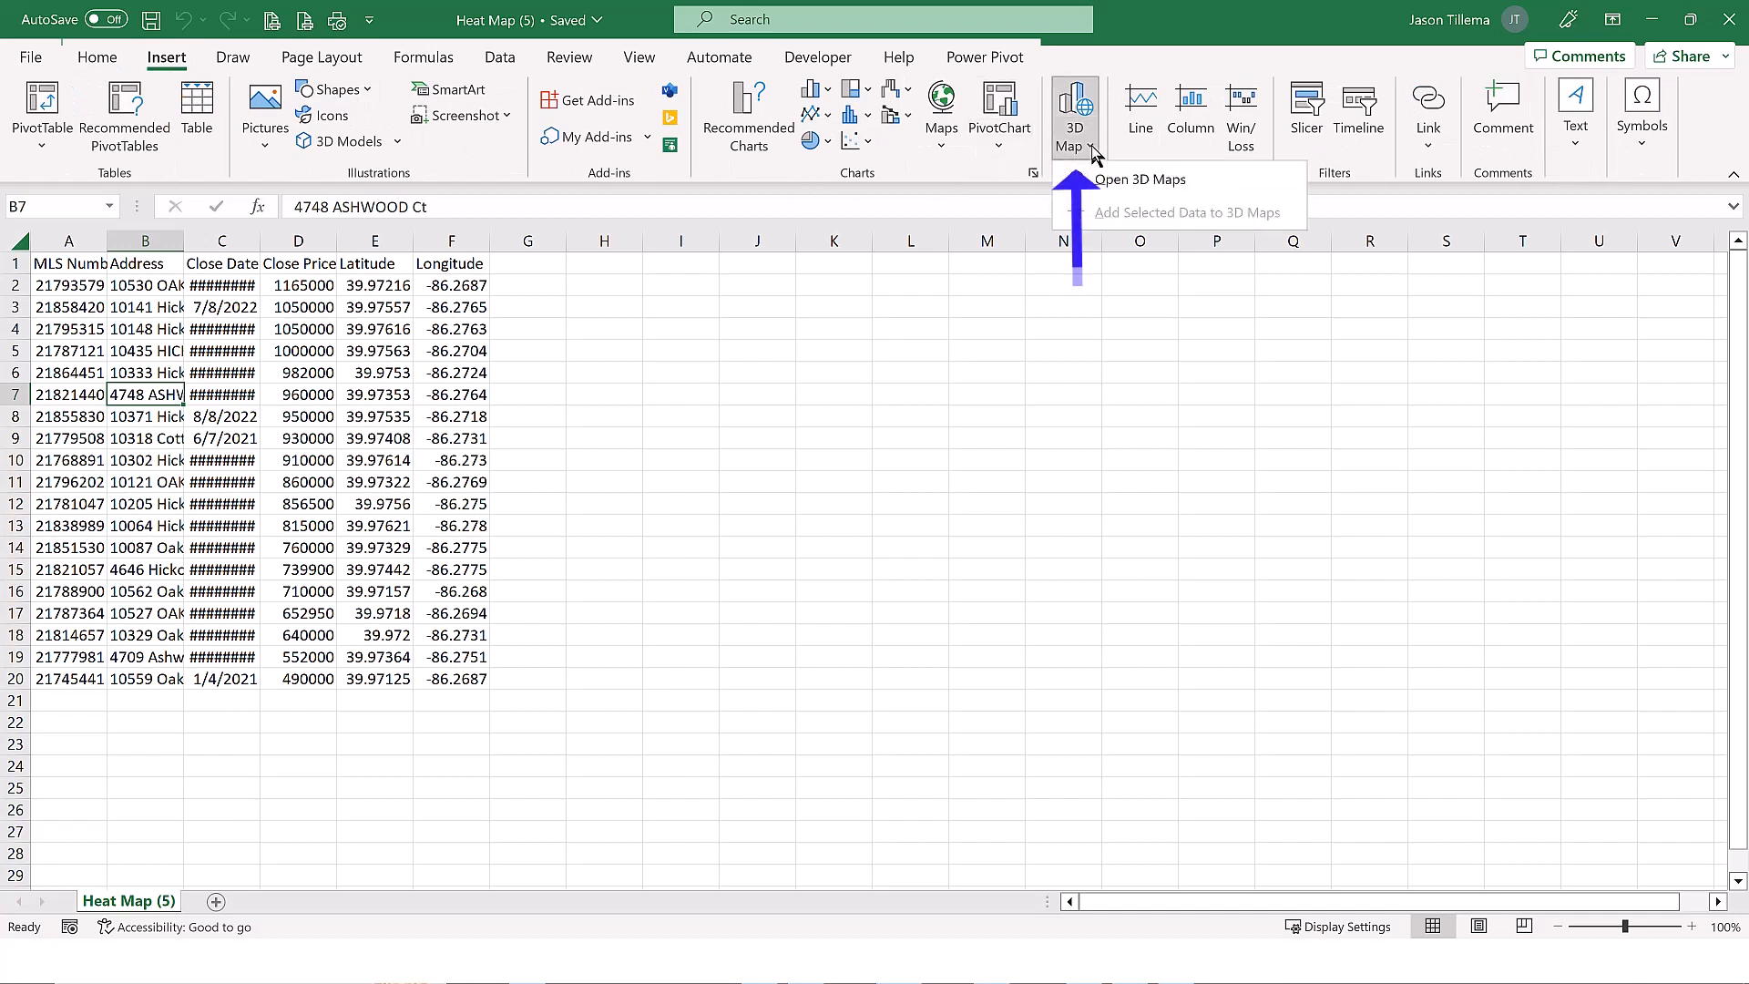
pyautogui.click(1108, 181)
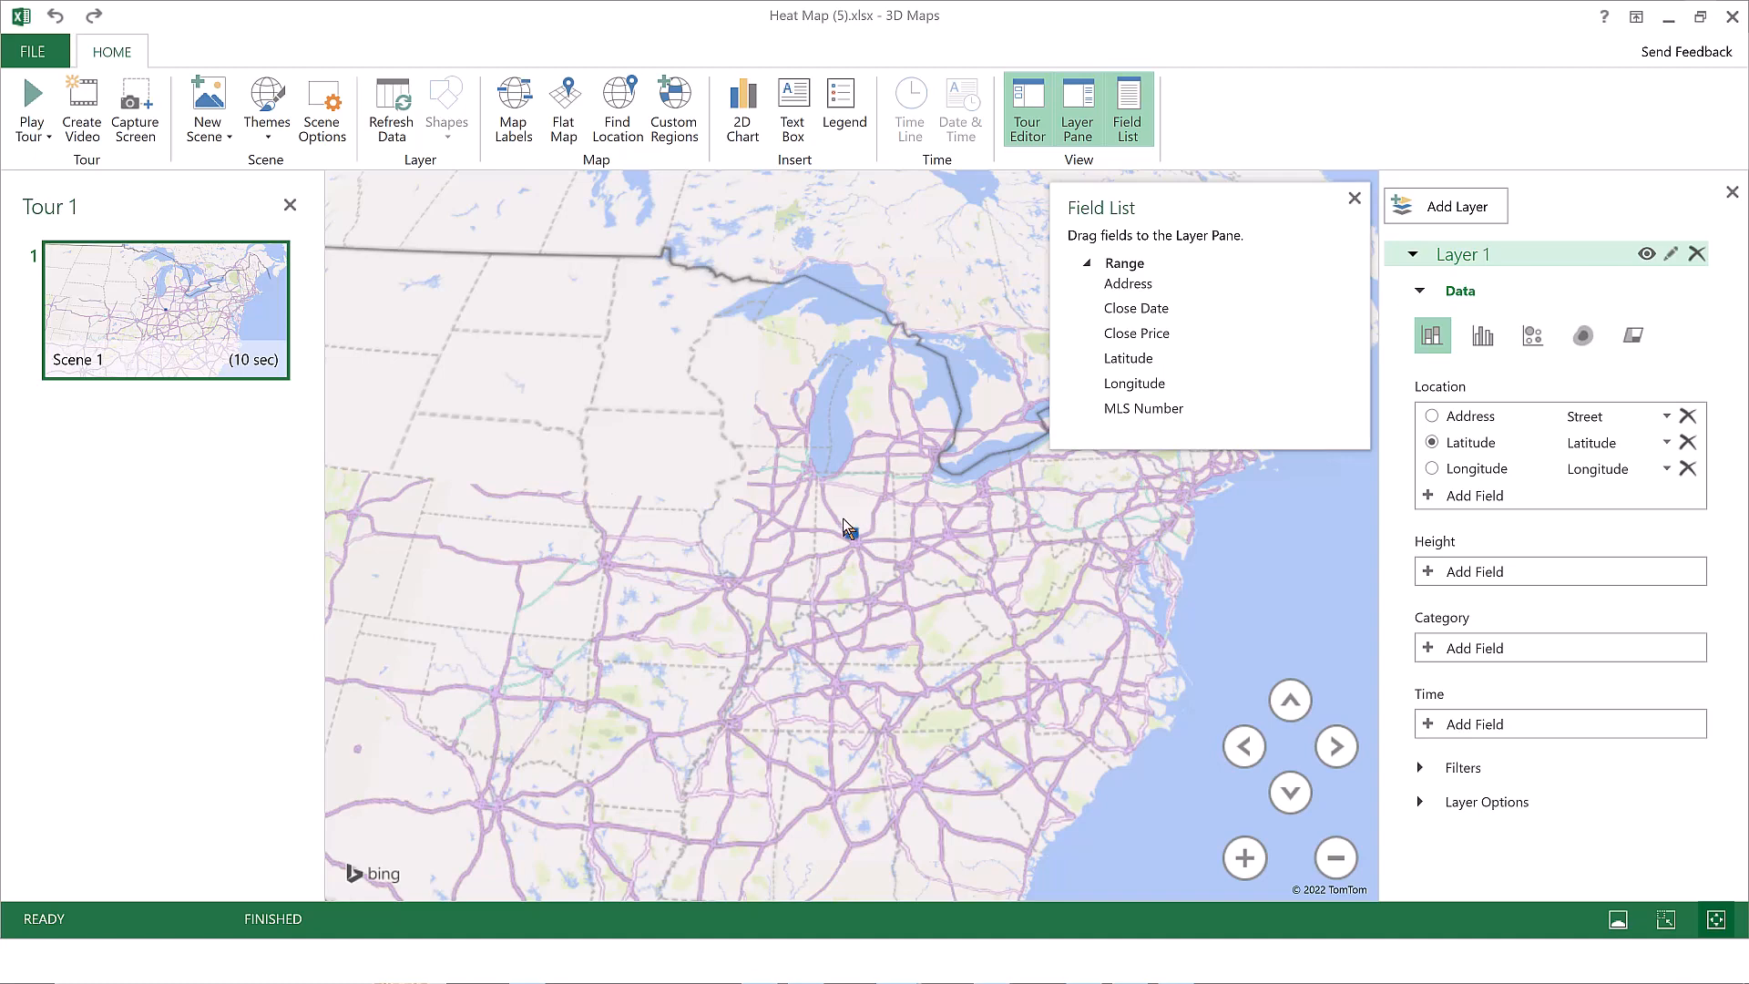
# Zoom the 3D map in on the plotted sales until the individual columns and nearby roads can be distinguished
pyautogui.click(1241, 862)
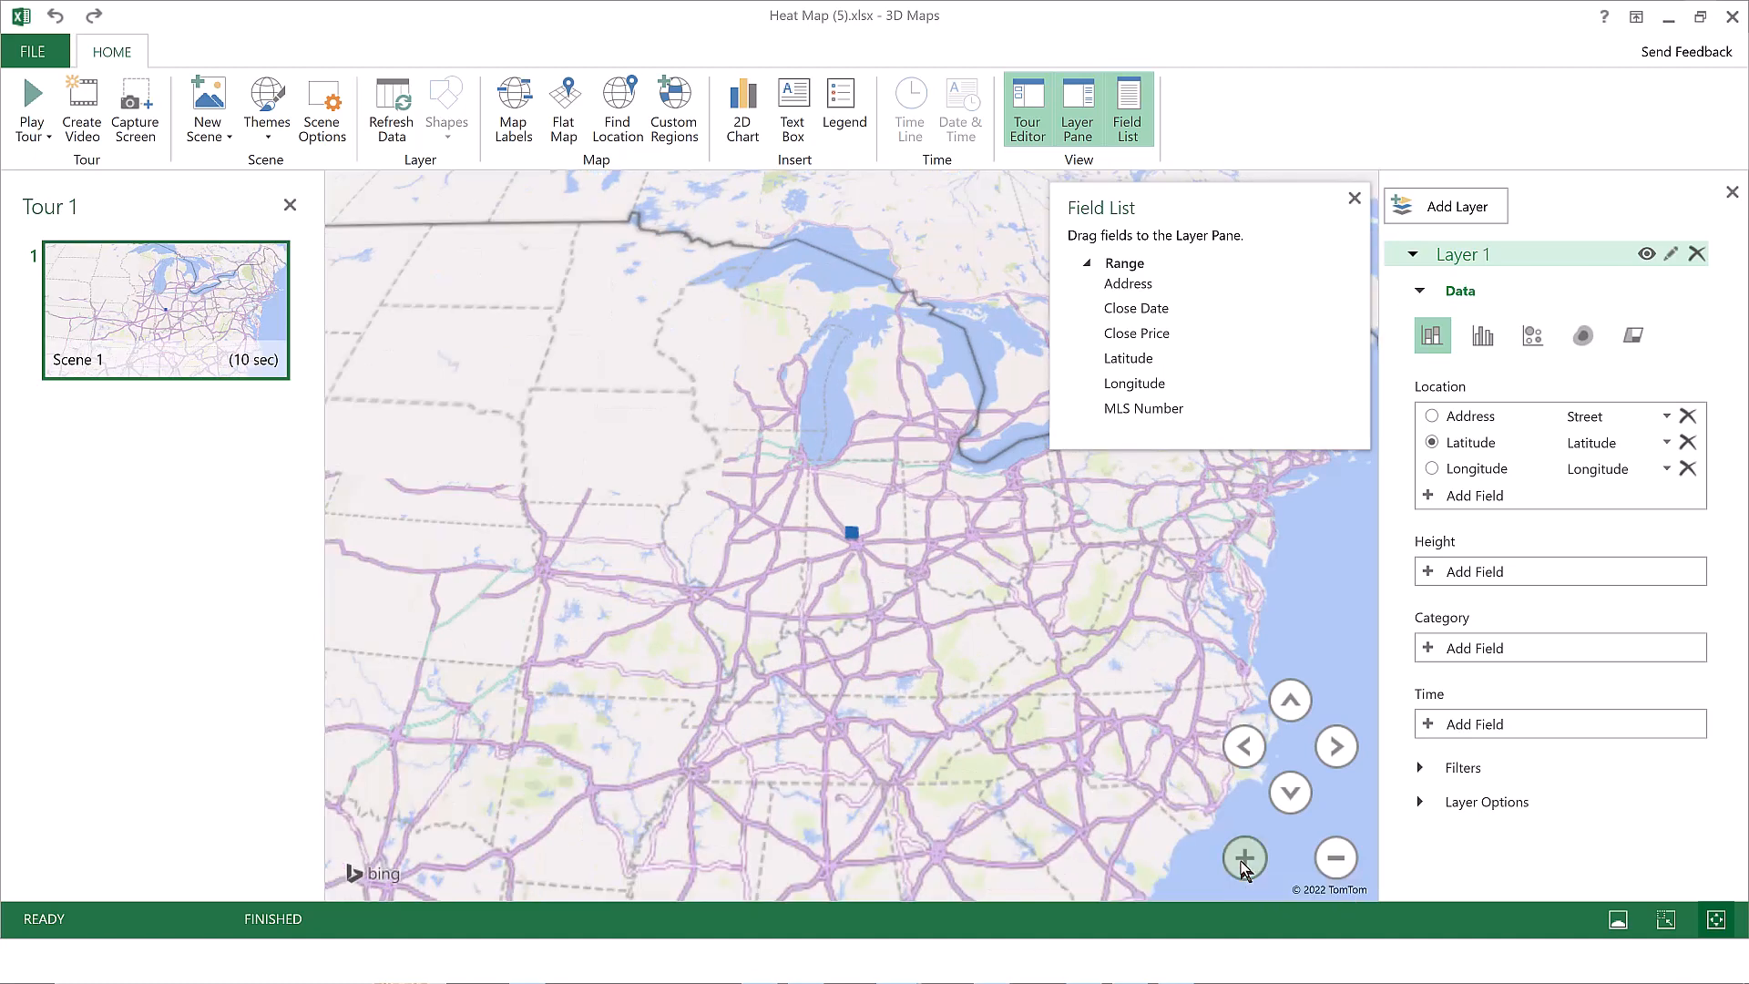
pyautogui.click(1241, 862)
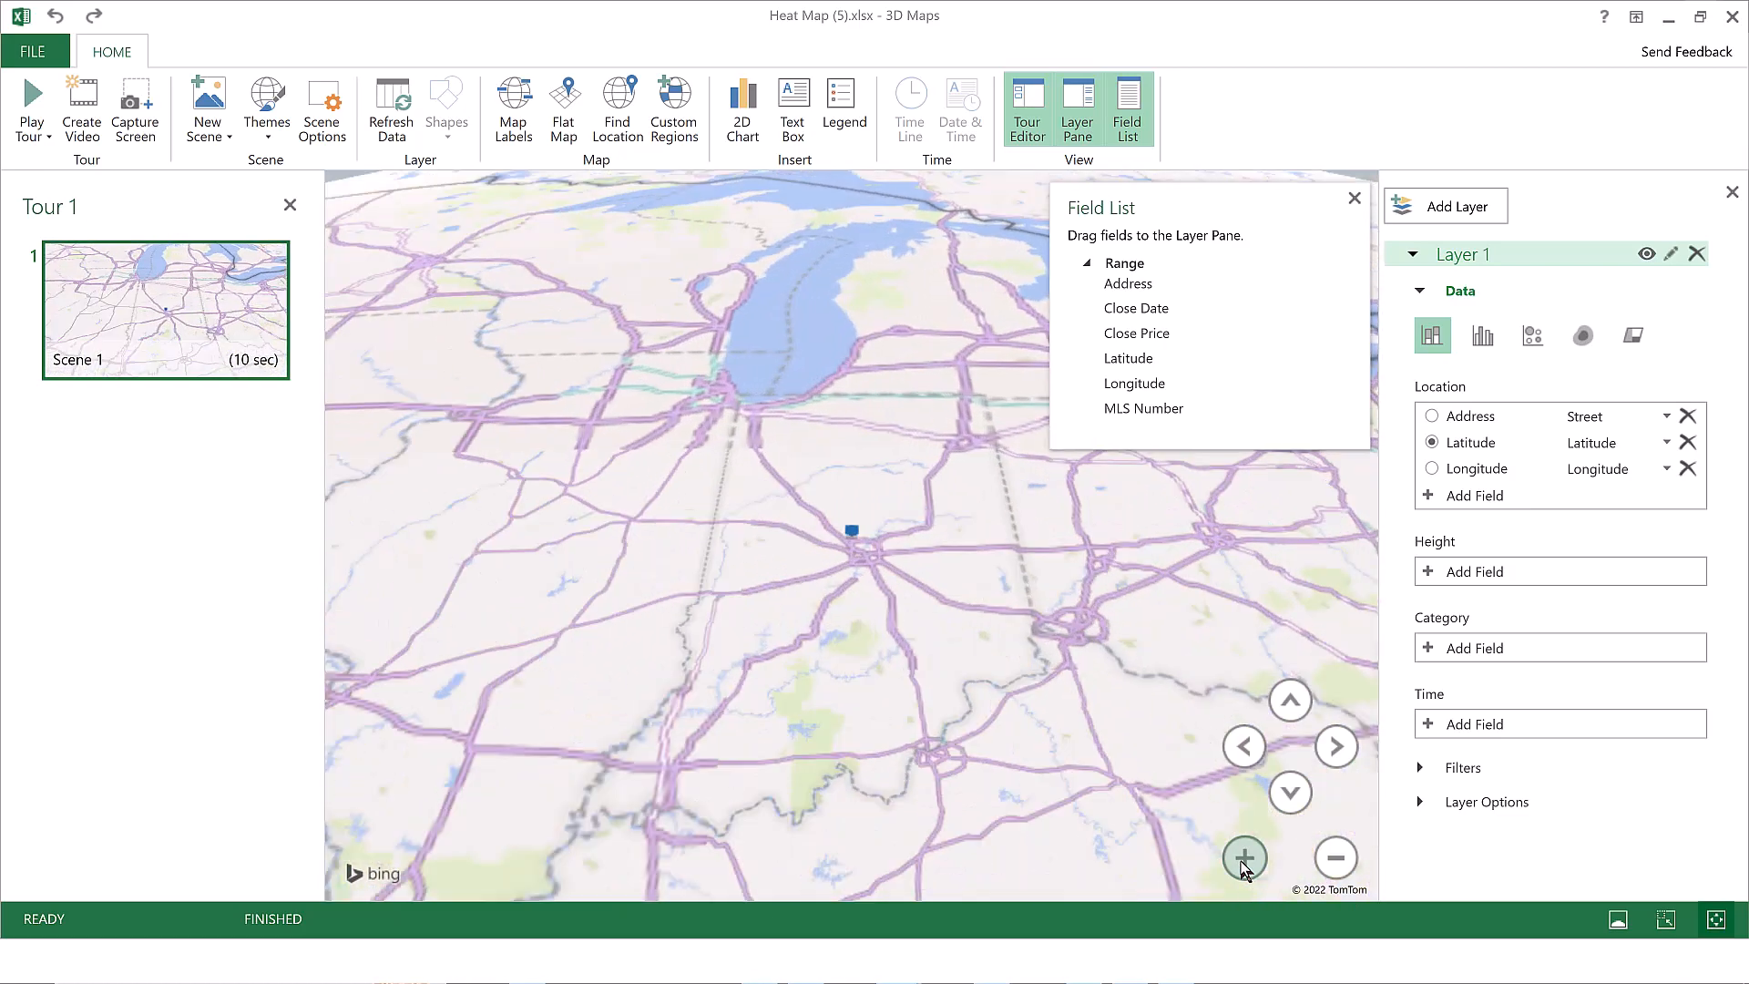
pyautogui.click(1244, 858)
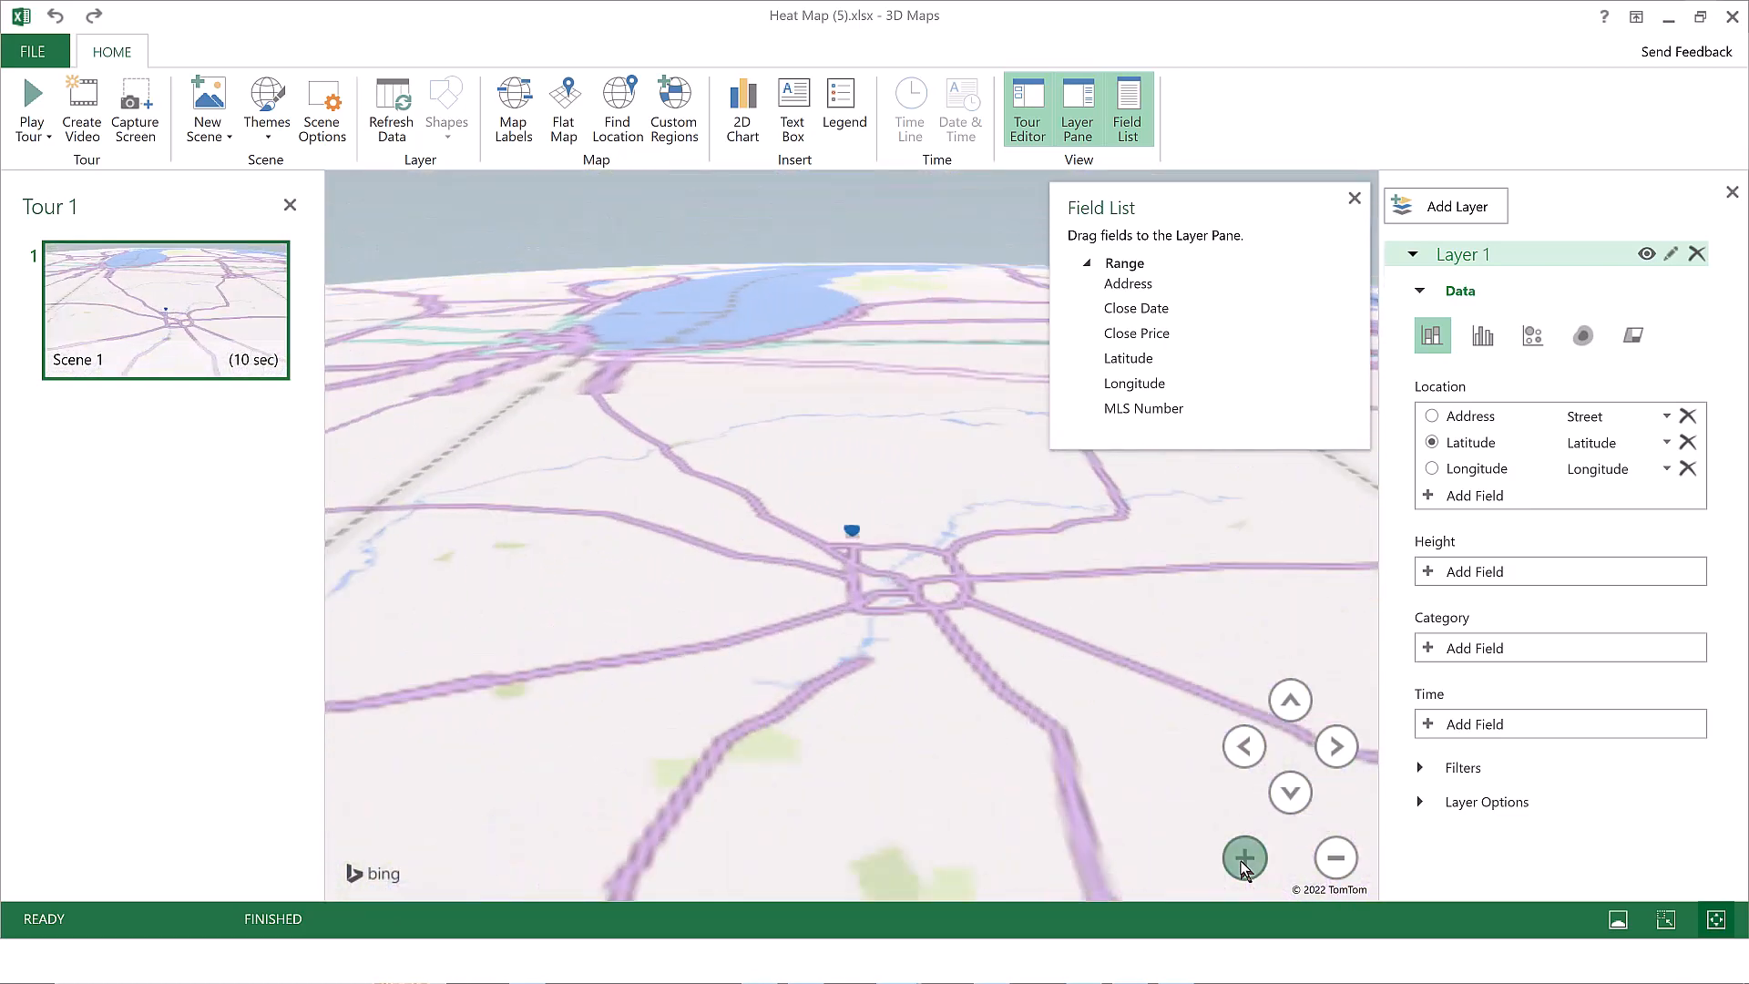
pyautogui.click(1244, 858)
pyautogui.click(1241, 861)
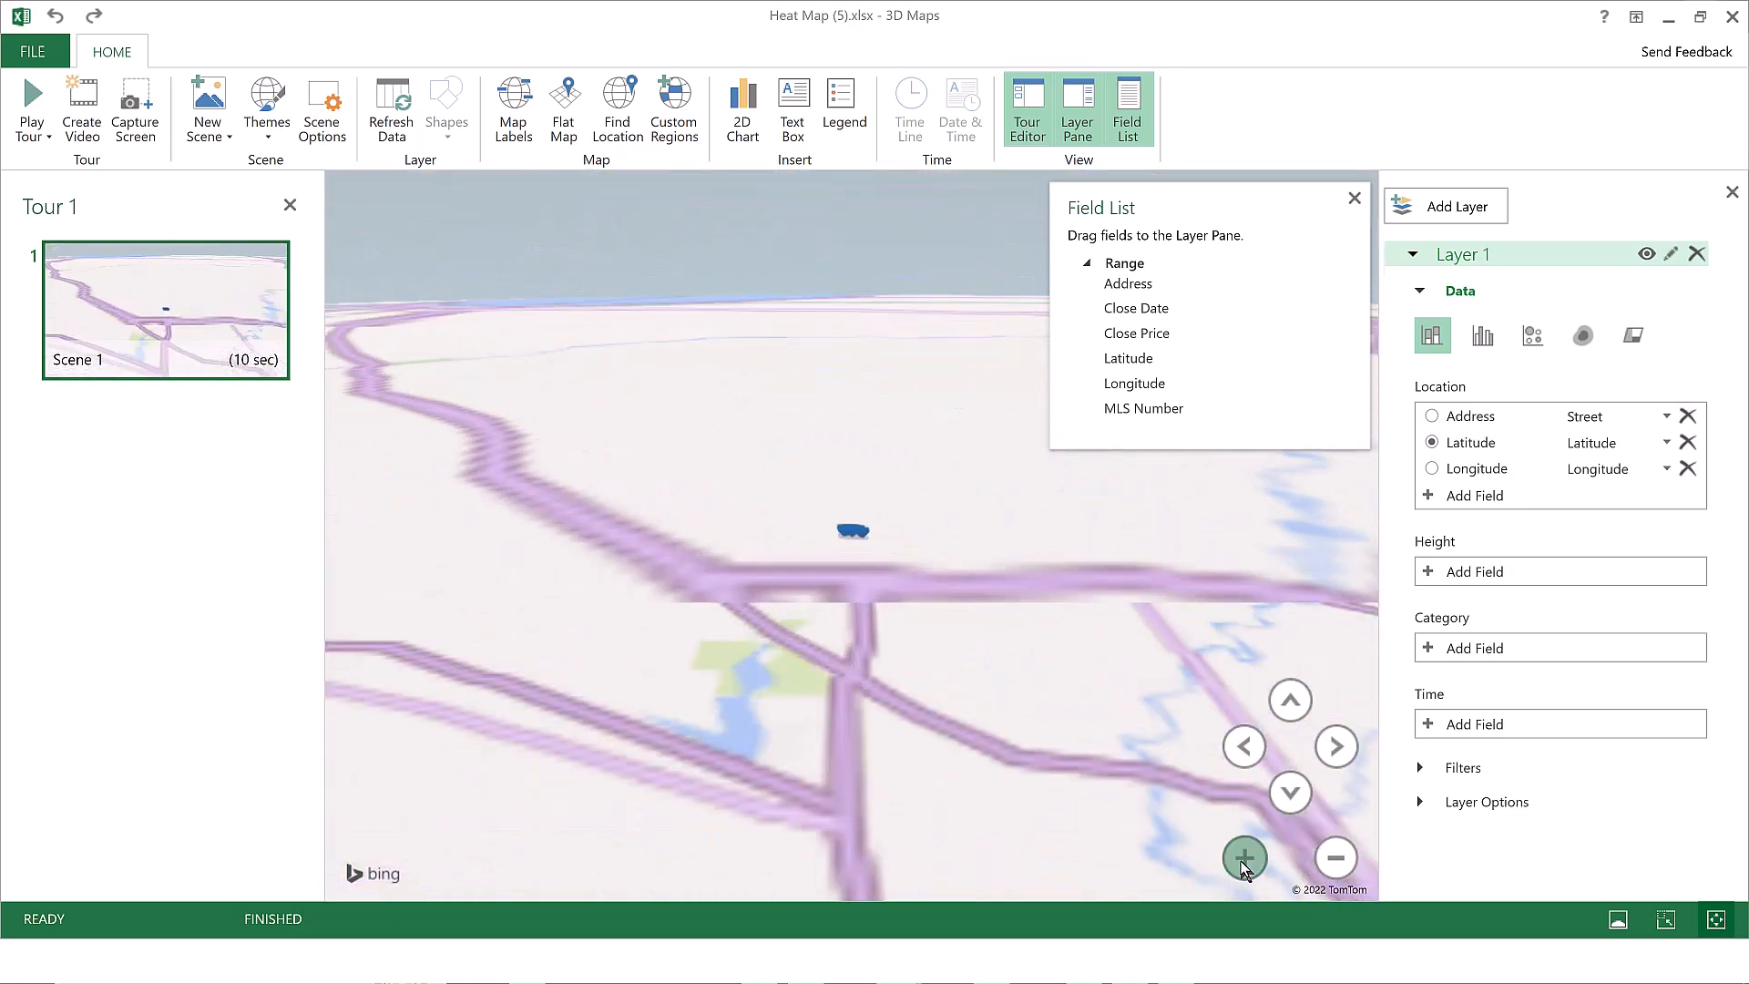
pyautogui.click(1242, 860)
pyautogui.click(1241, 861)
pyautogui.click(1242, 860)
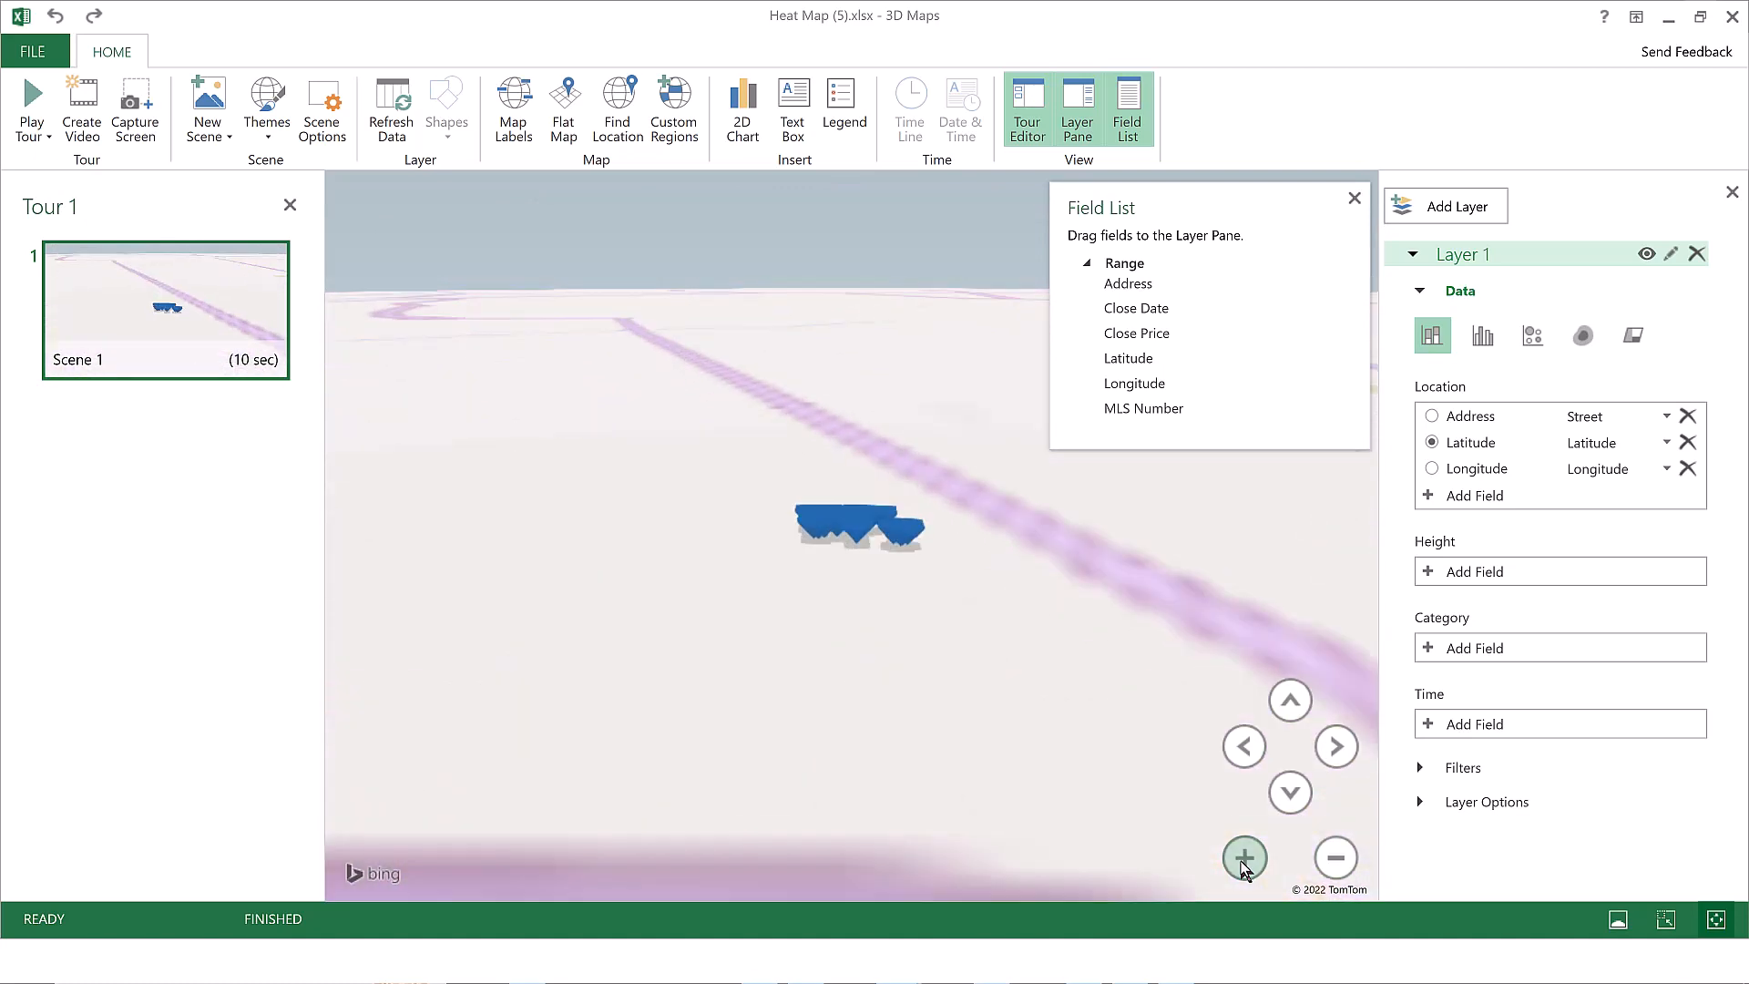
pyautogui.click(1244, 858)
pyautogui.click(1244, 858)
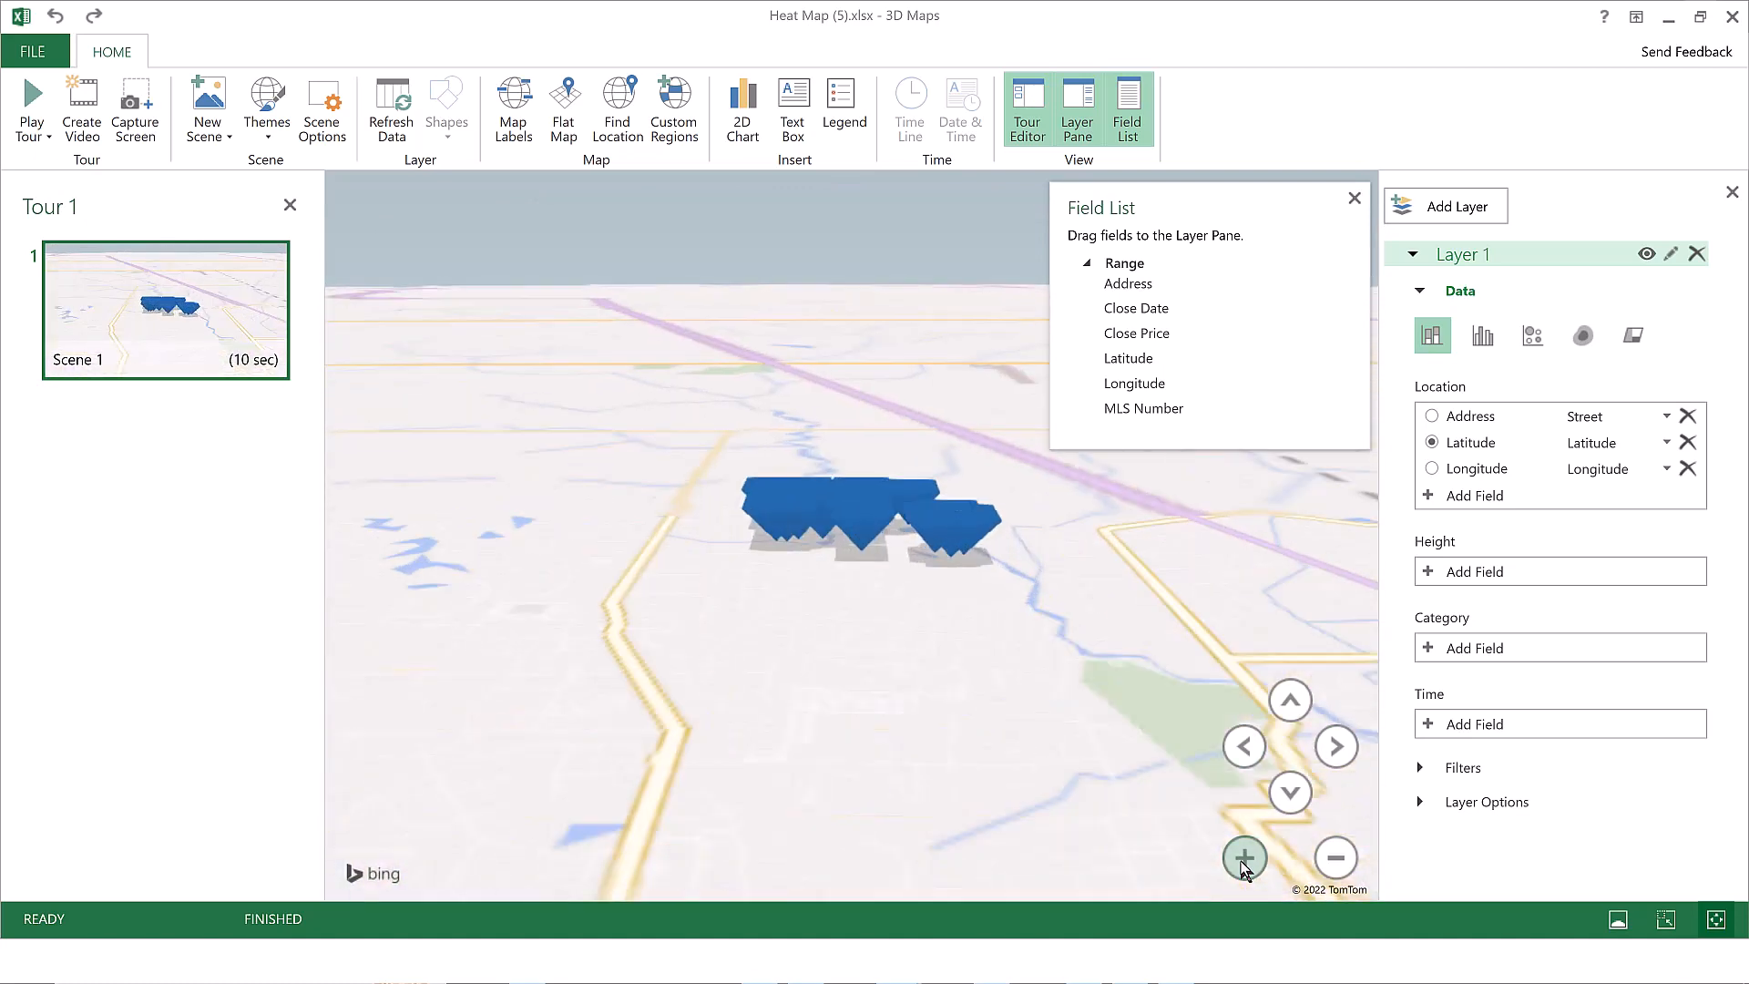
pyautogui.click(1244, 858)
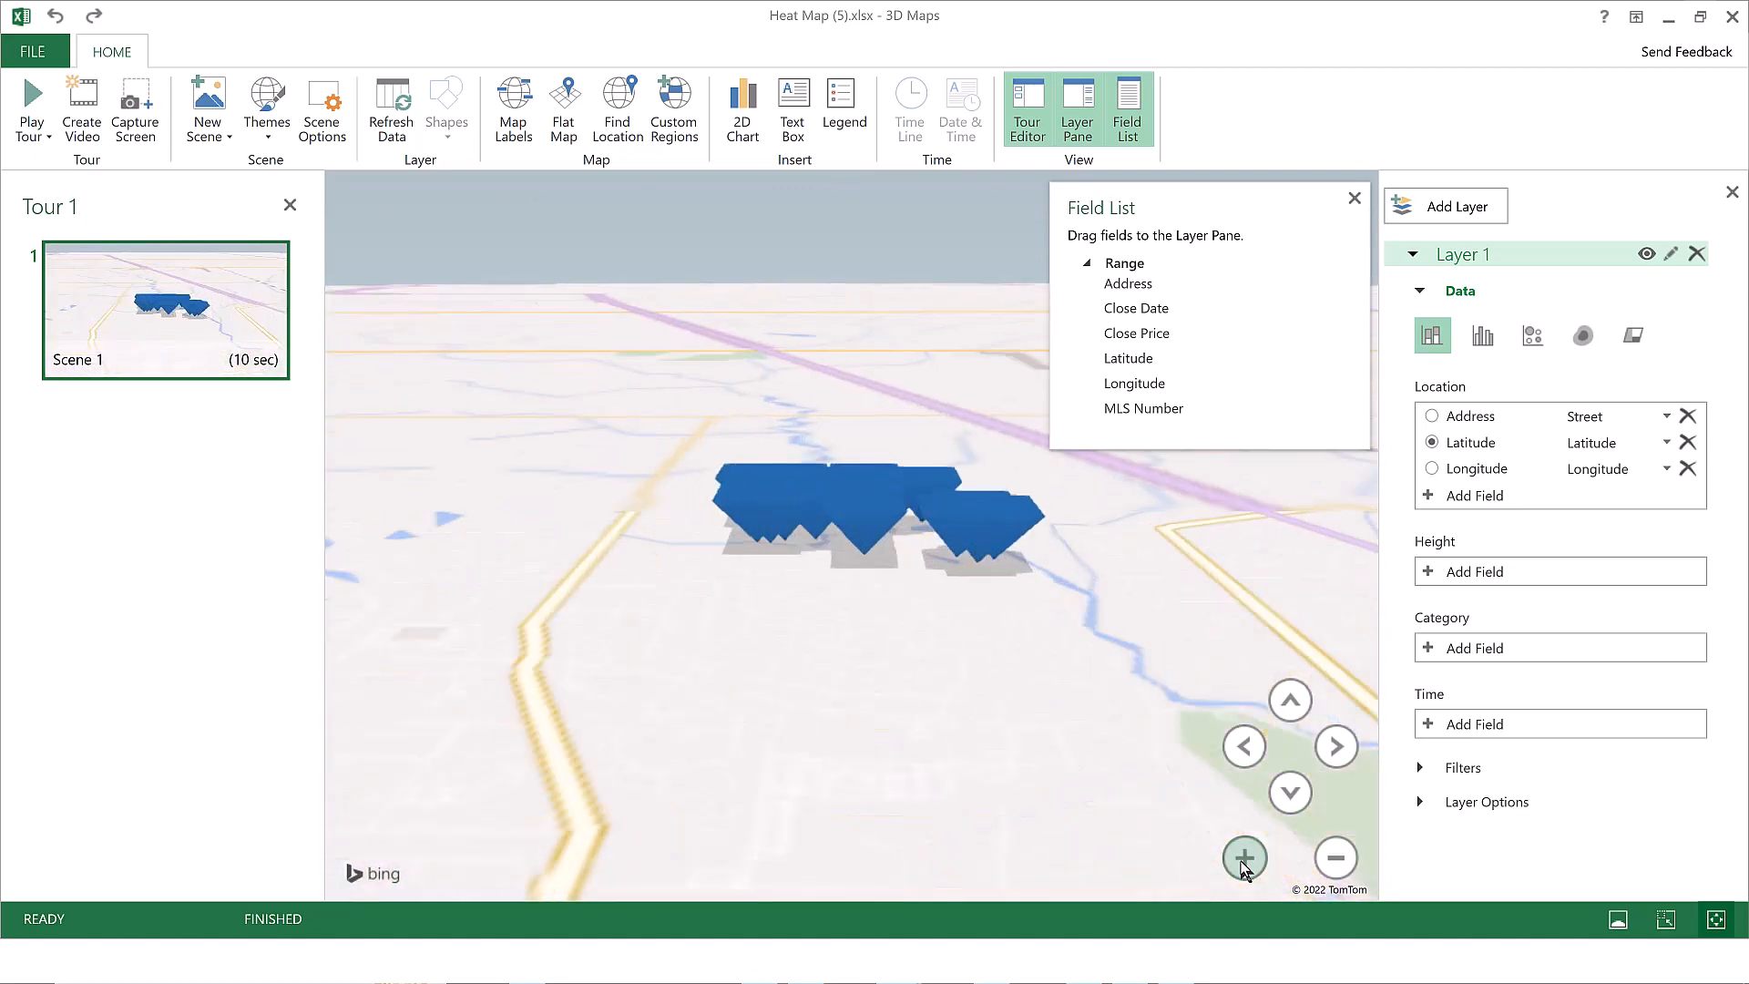
# Tilt the map to a straight-down view and frame the subdivision's sales more closely
pyautogui.click(1290, 701)
pyautogui.click(1290, 711)
pyautogui.click(1290, 710)
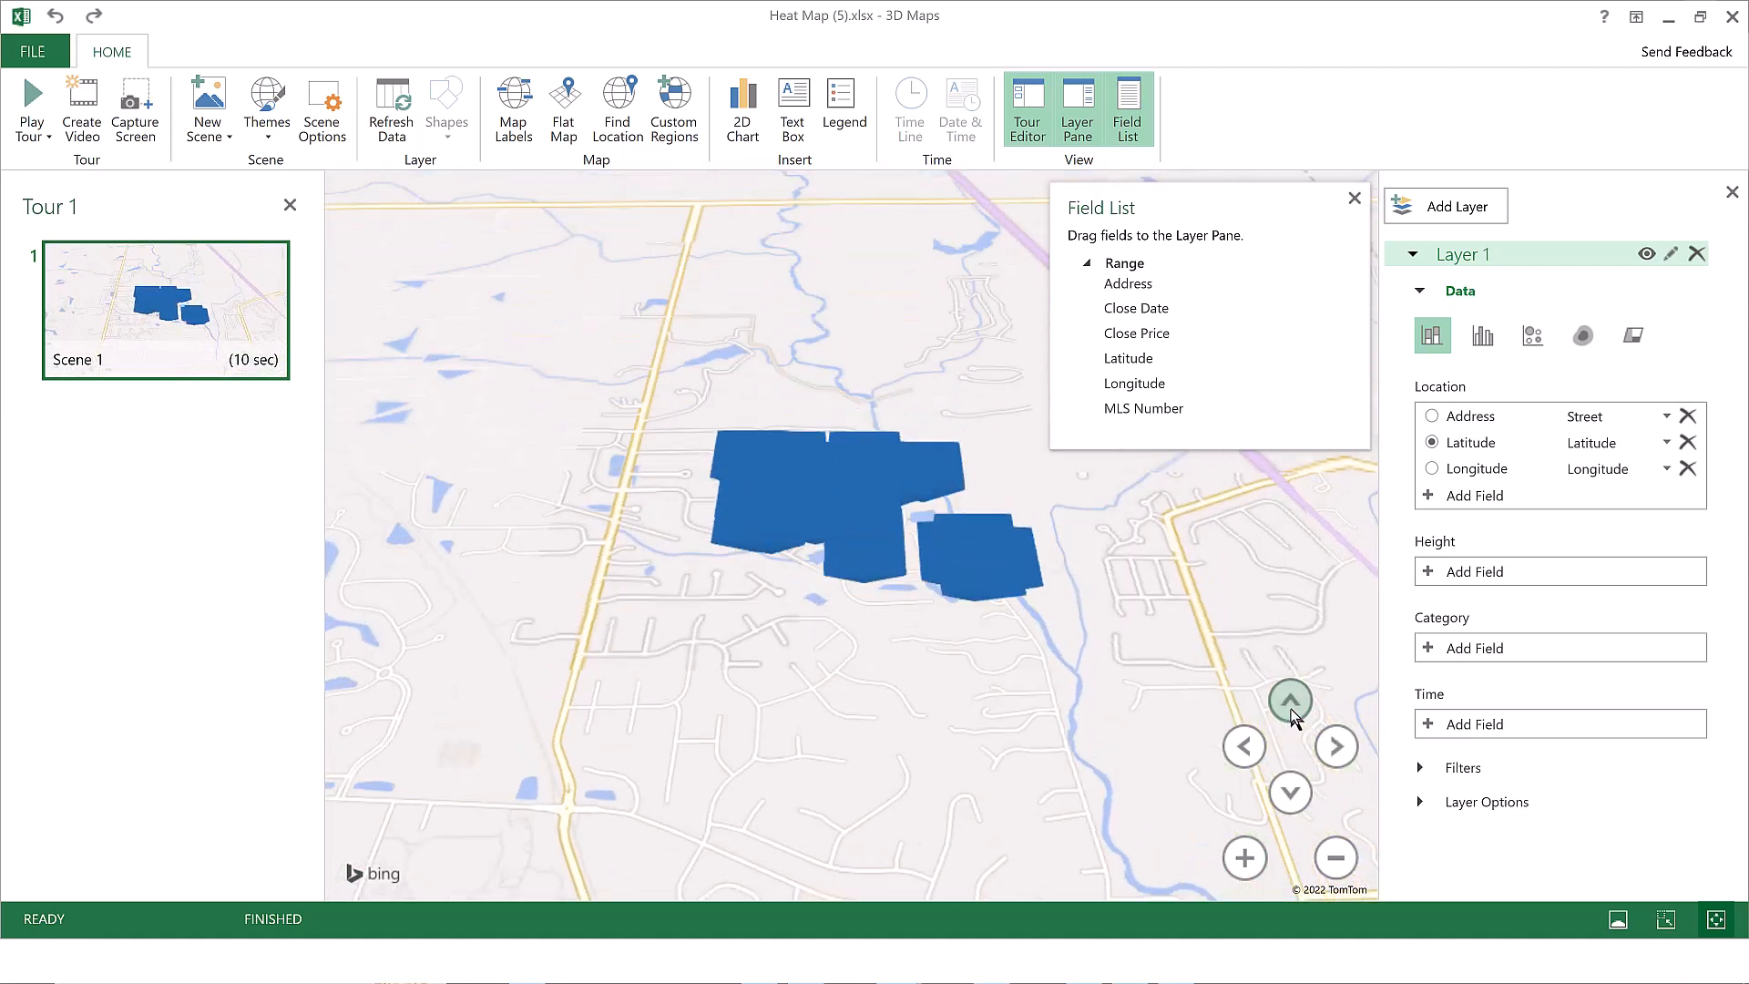
pyautogui.click(1291, 710)
pyautogui.click(1290, 710)
pyautogui.click(1290, 711)
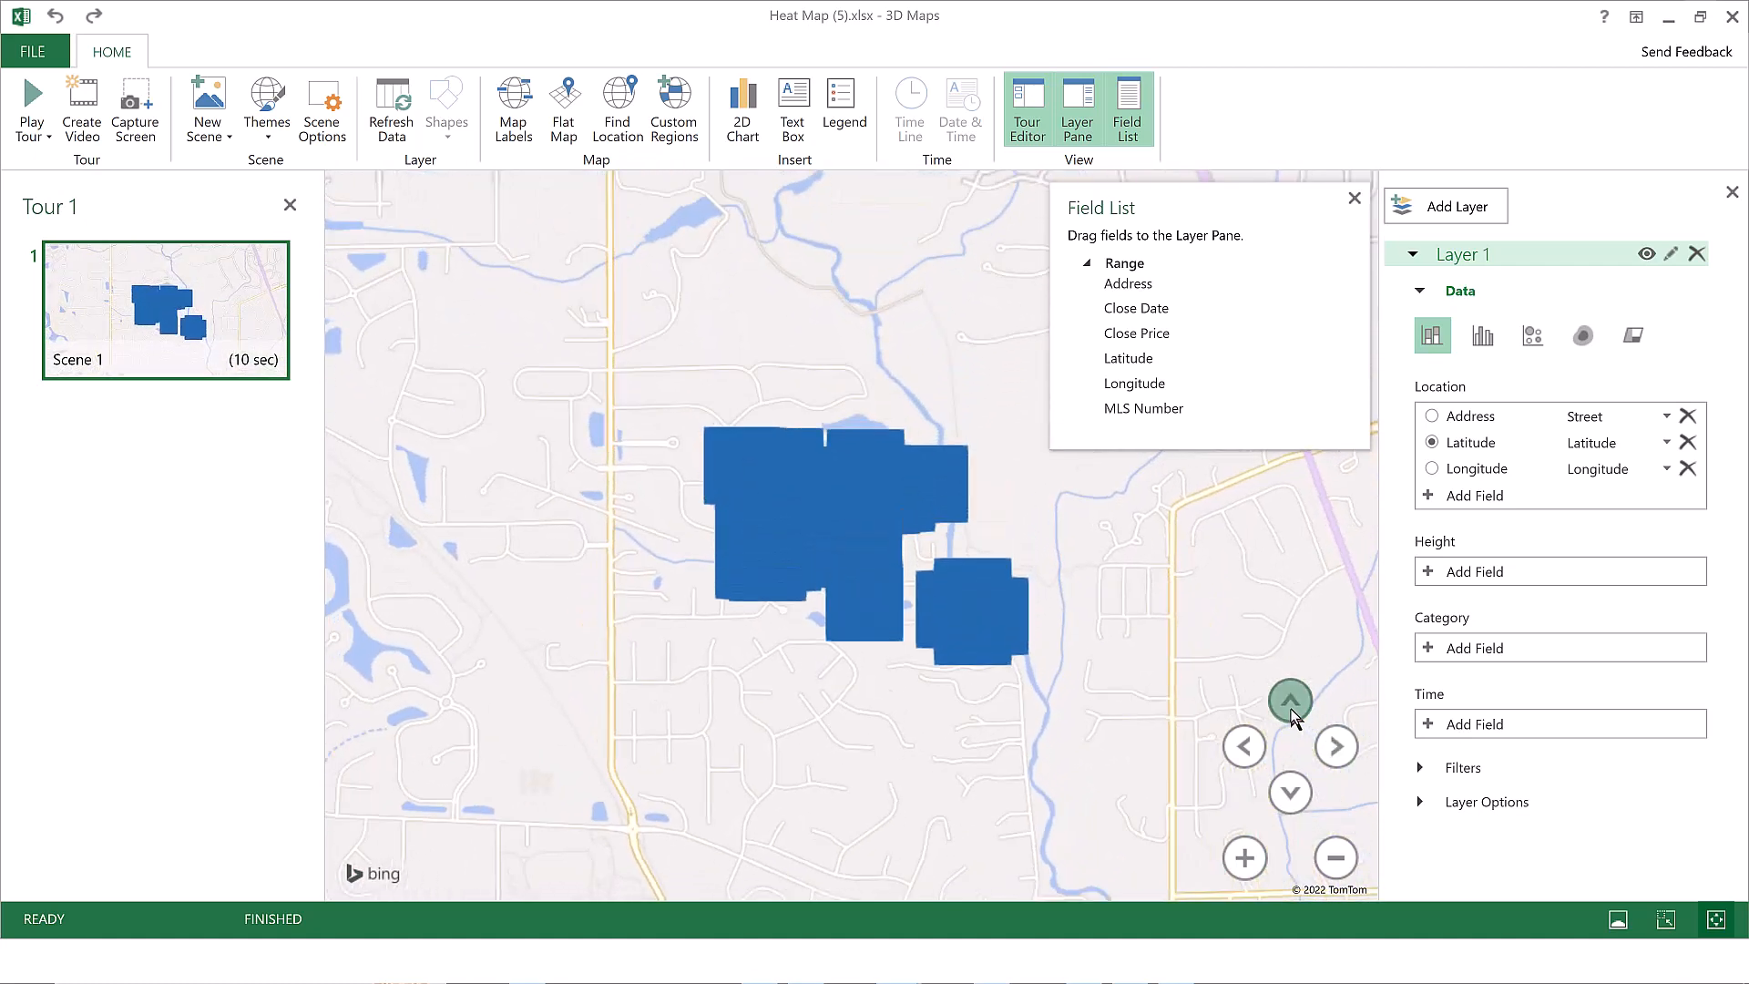
pyautogui.click(1240, 860)
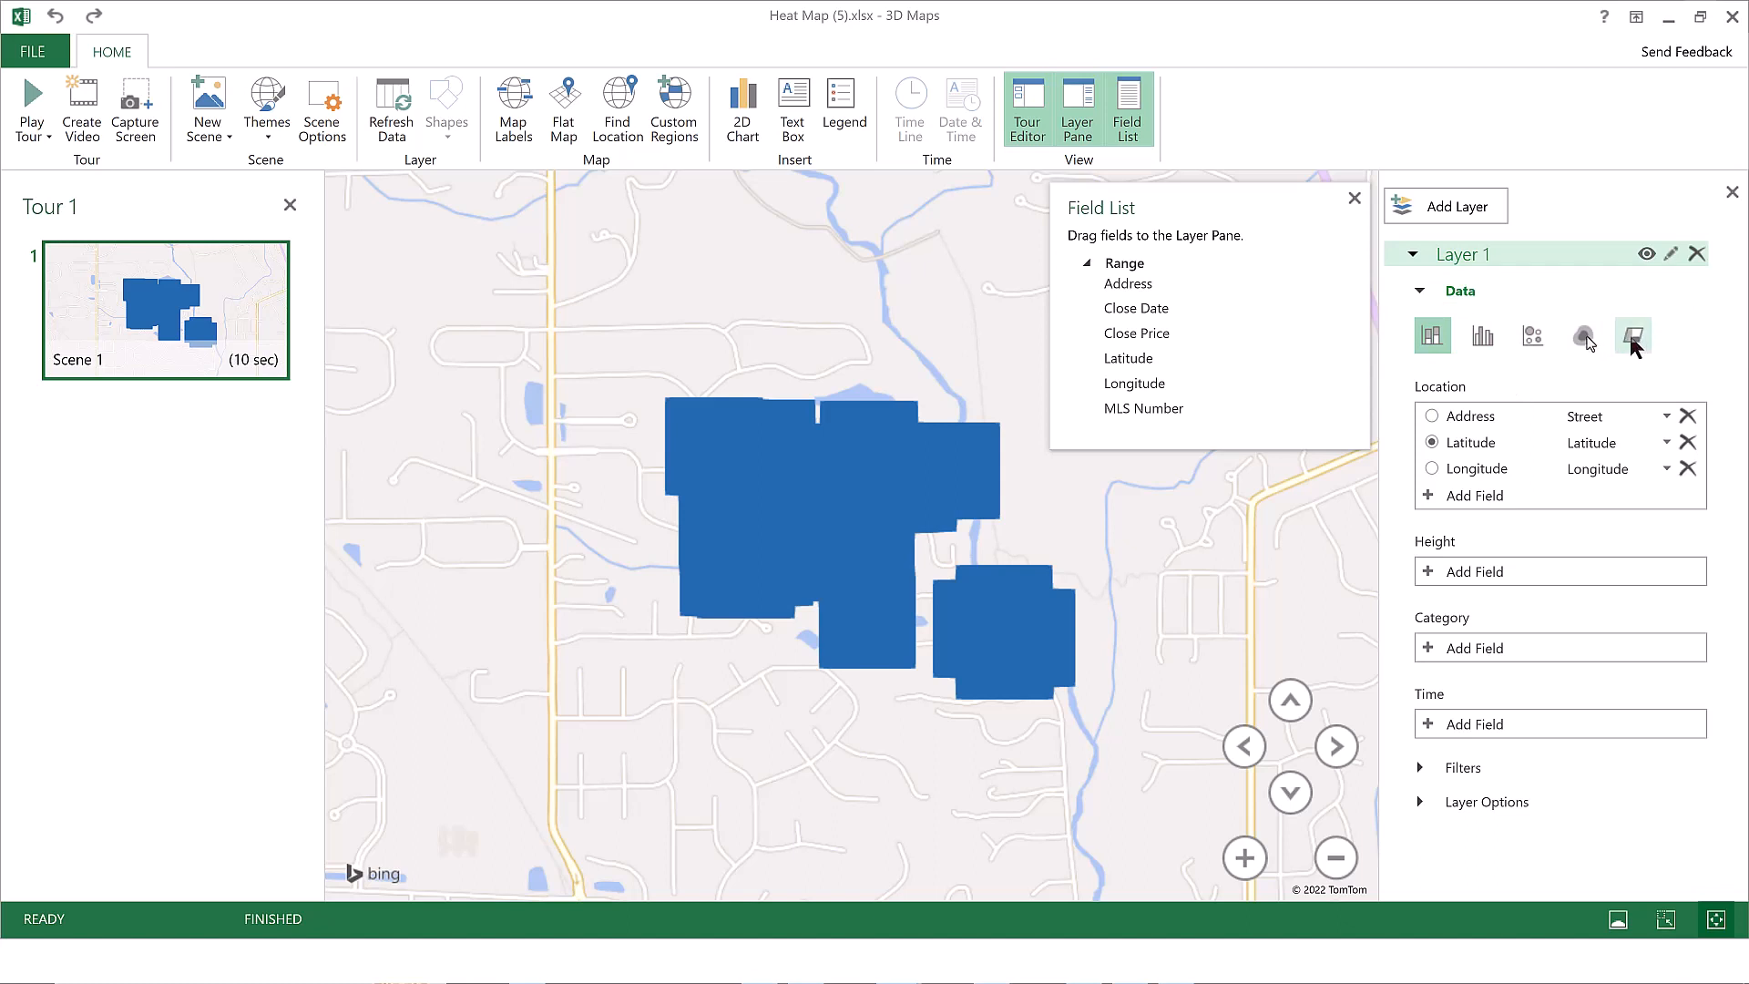
# Change Layer 1 to a heat map with Close Price as its value and Close Date as its time field
pyautogui.click(1583, 337)
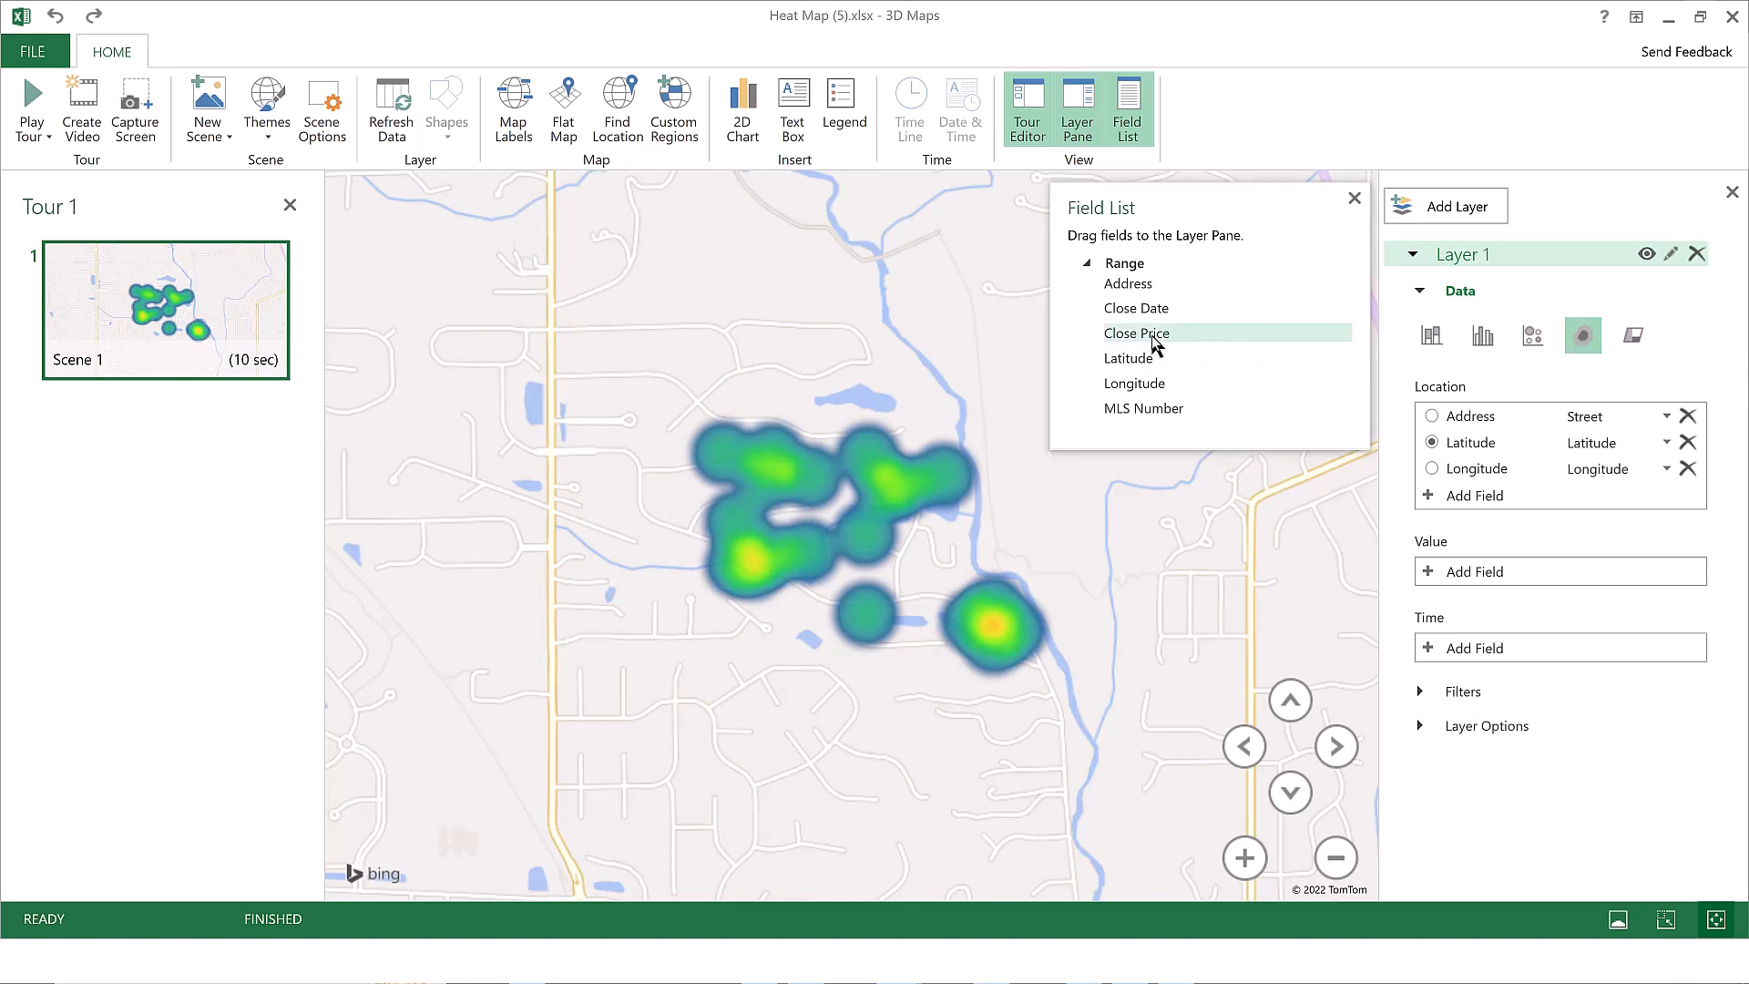
pyautogui.moveTo(1152, 341); pyautogui.dragTo(1467, 574)
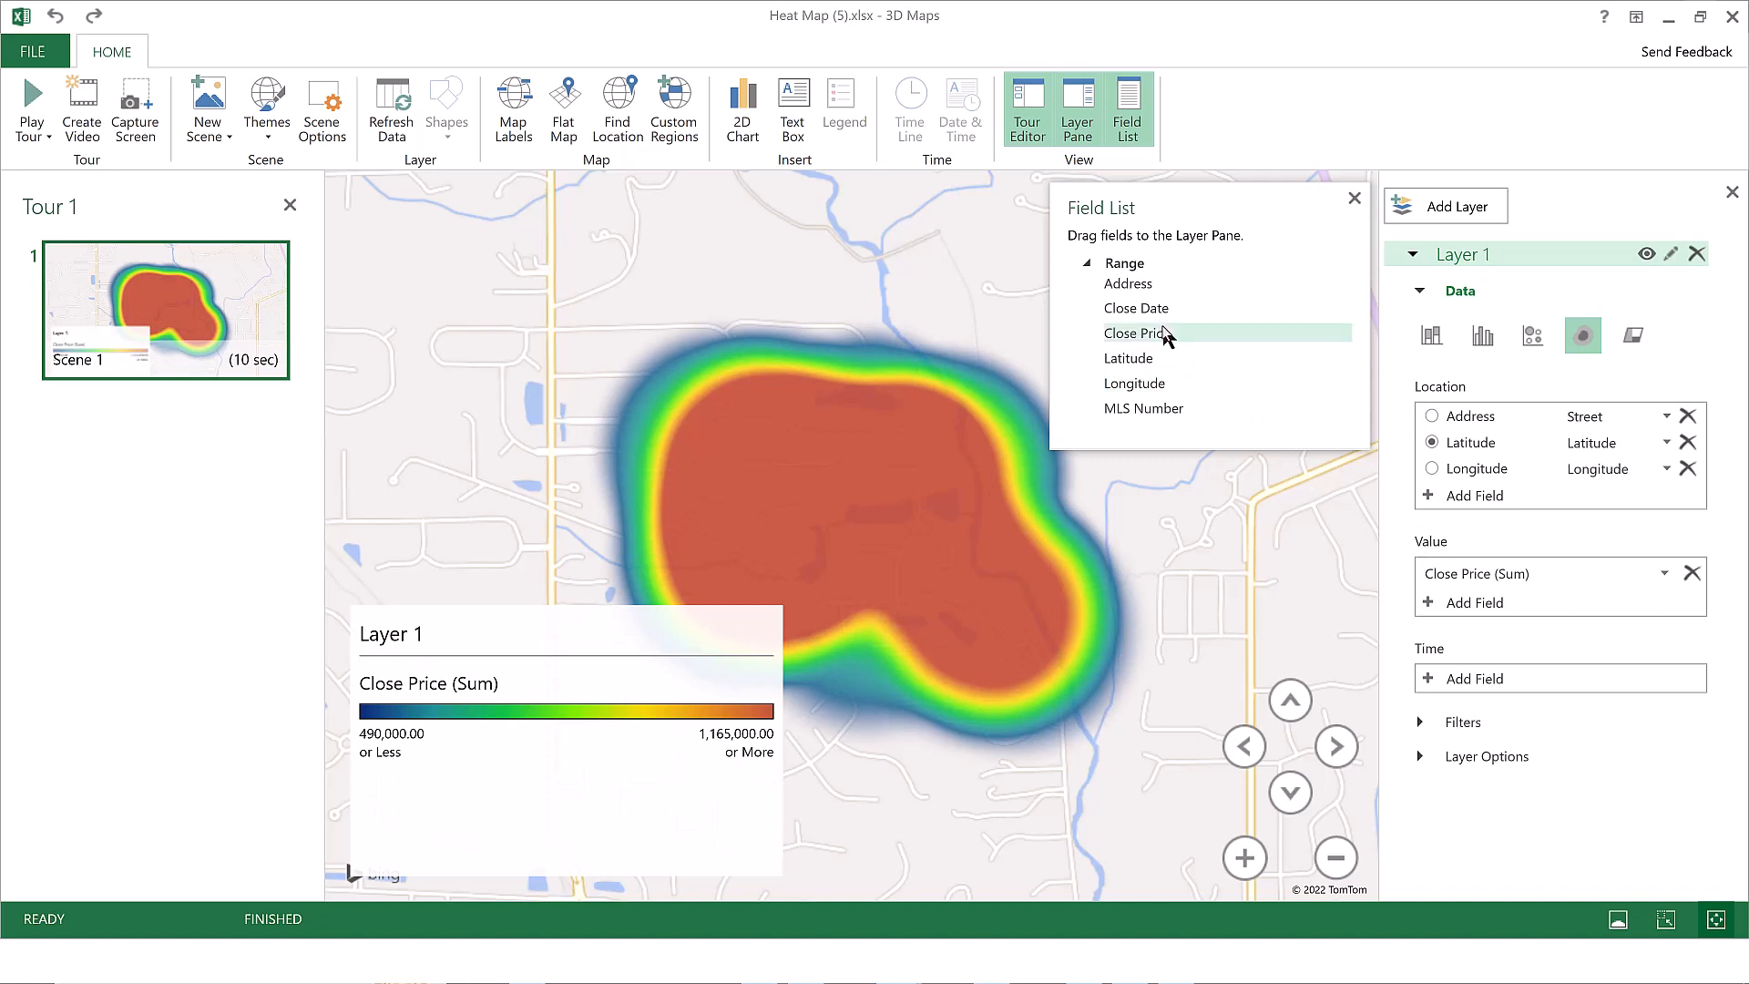
pyautogui.moveTo(1155, 317); pyautogui.dragTo(1491, 687)
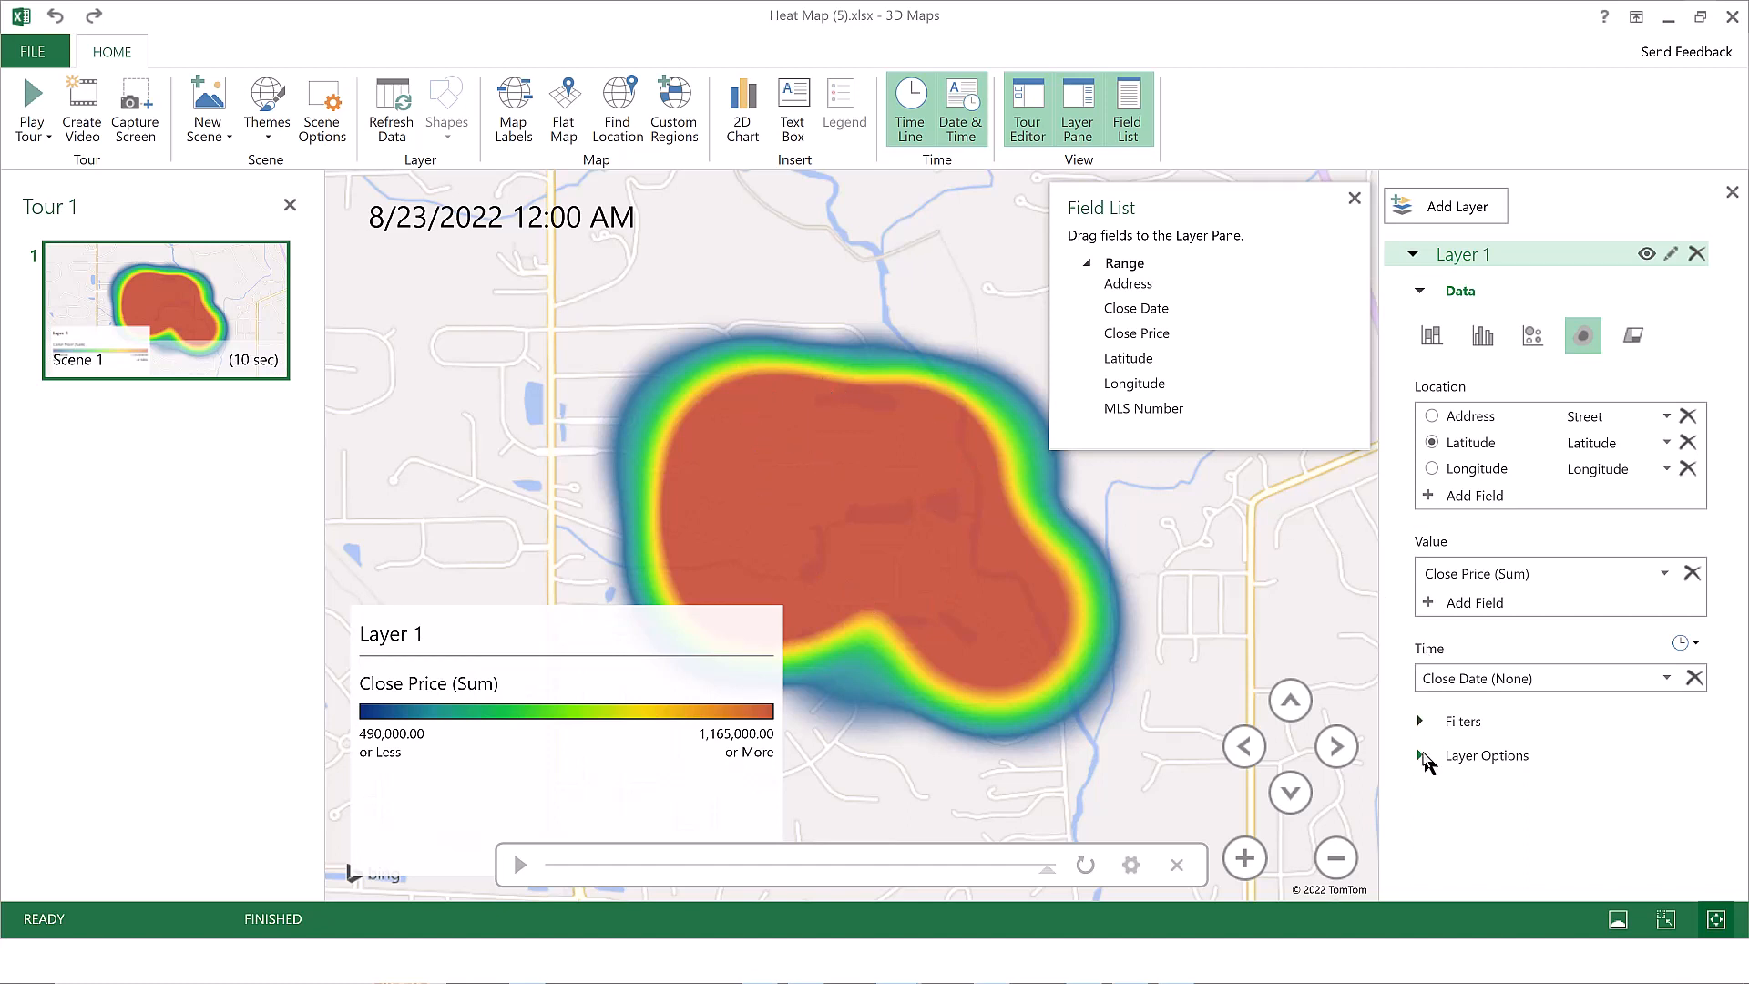
# Set the Radius of Influence in Layer 1's layer options to 9%
pyautogui.click(1423, 758)
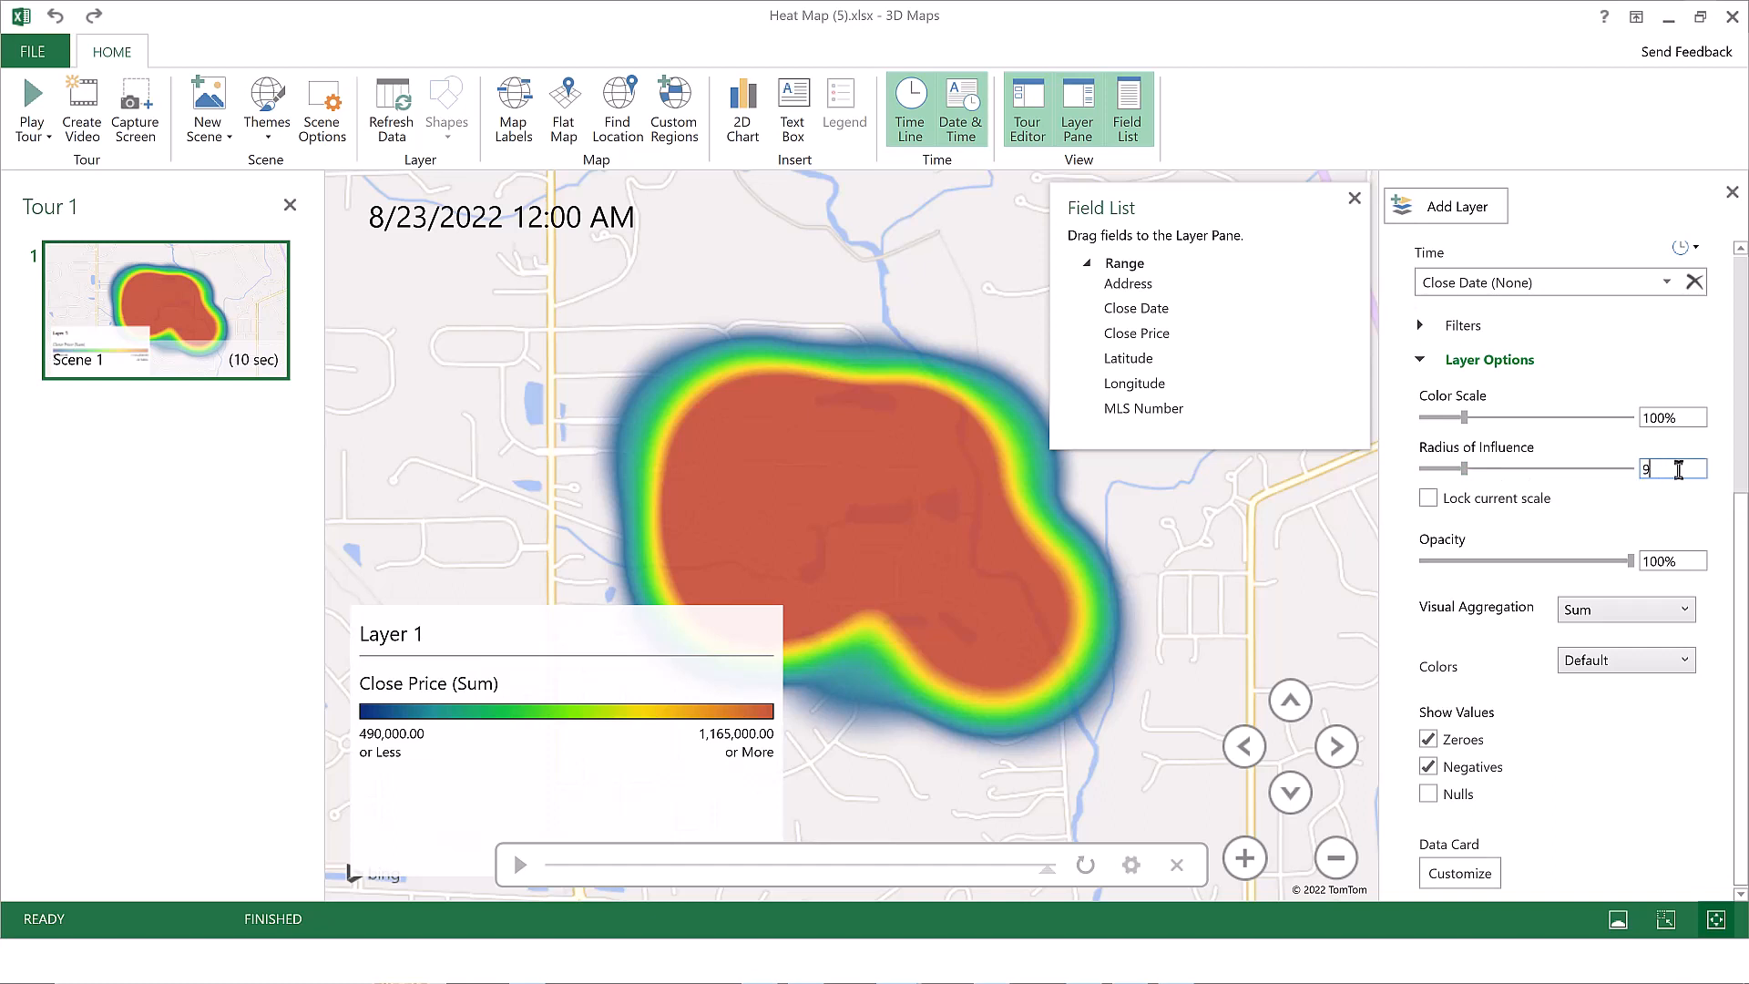
pyautogui.press('Tab')
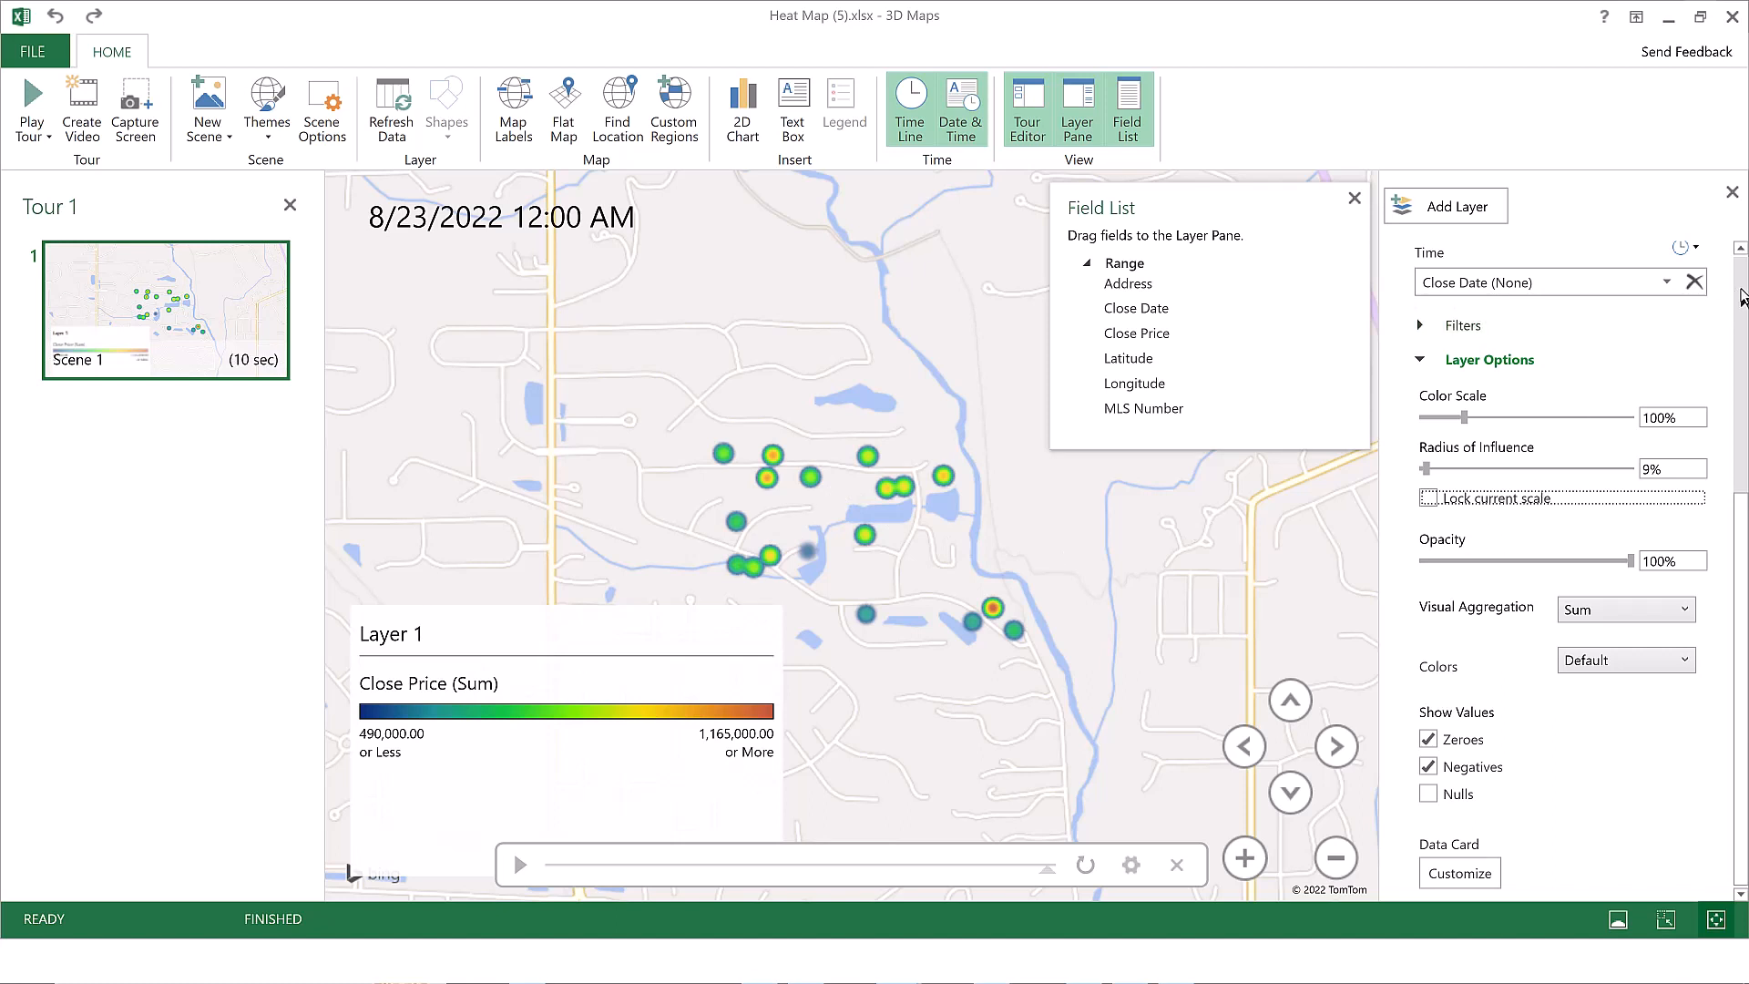
# Rename Layer 1 as "Oak Ridge sales from the past 2 years"
pyautogui.click(1741, 296)
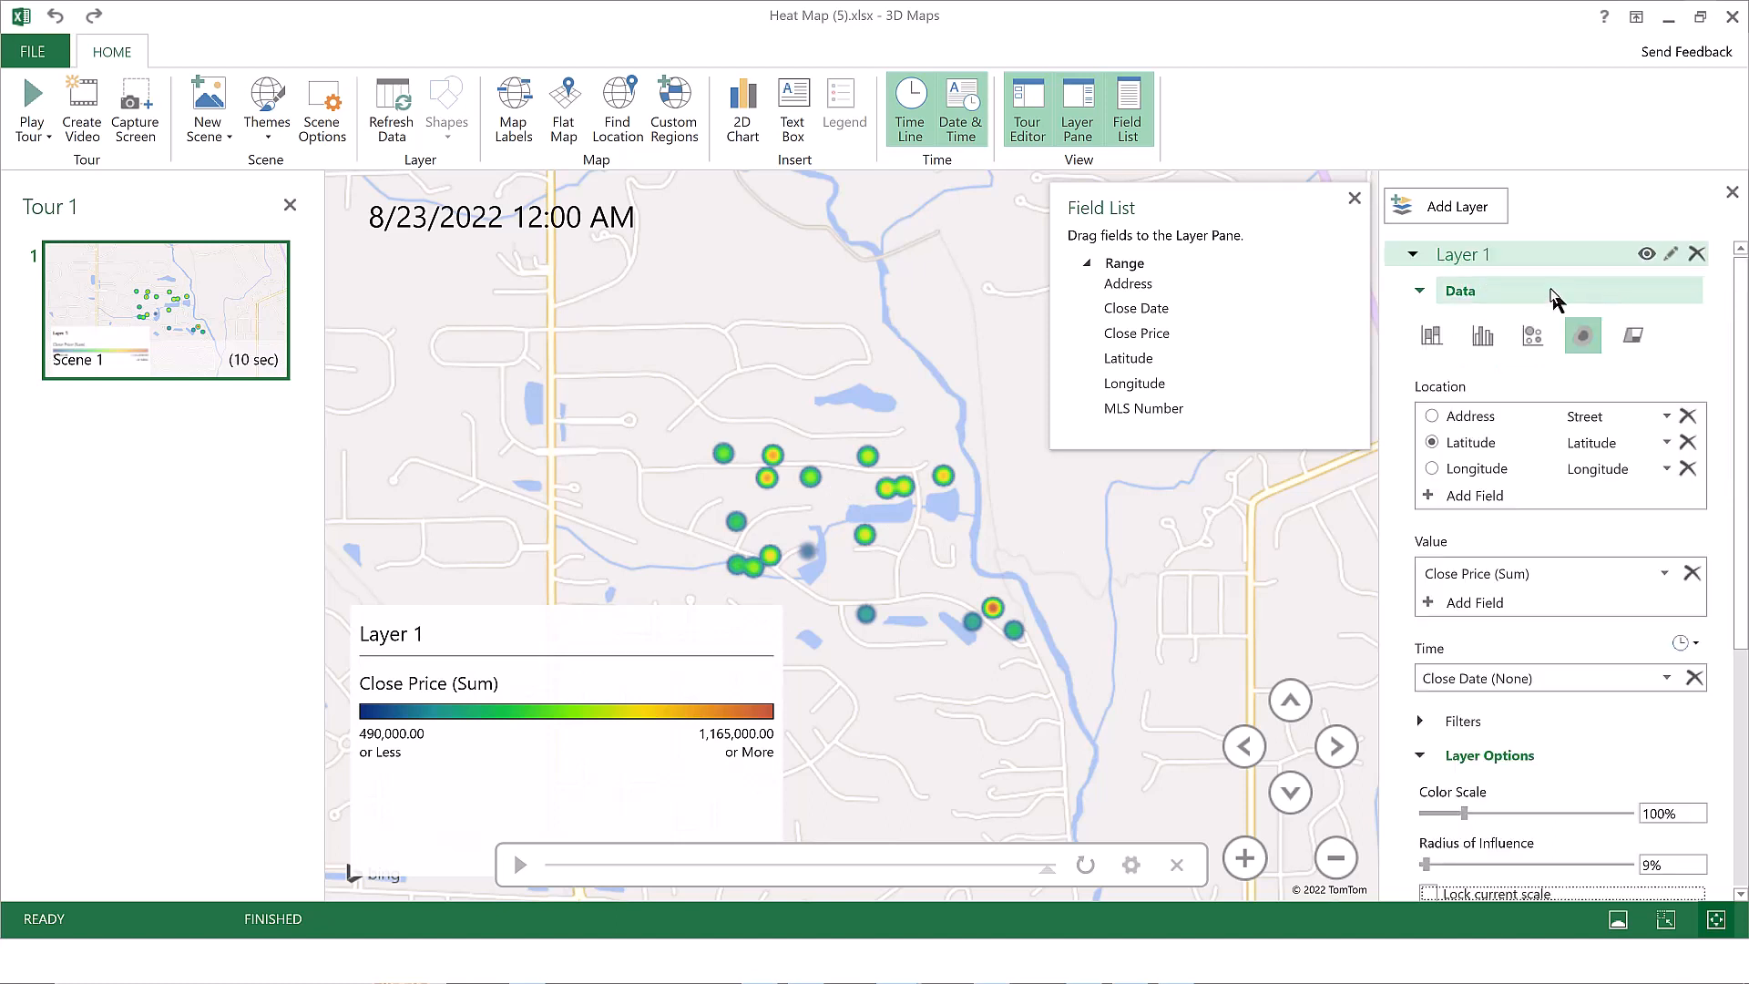
pyautogui.click(1672, 255)
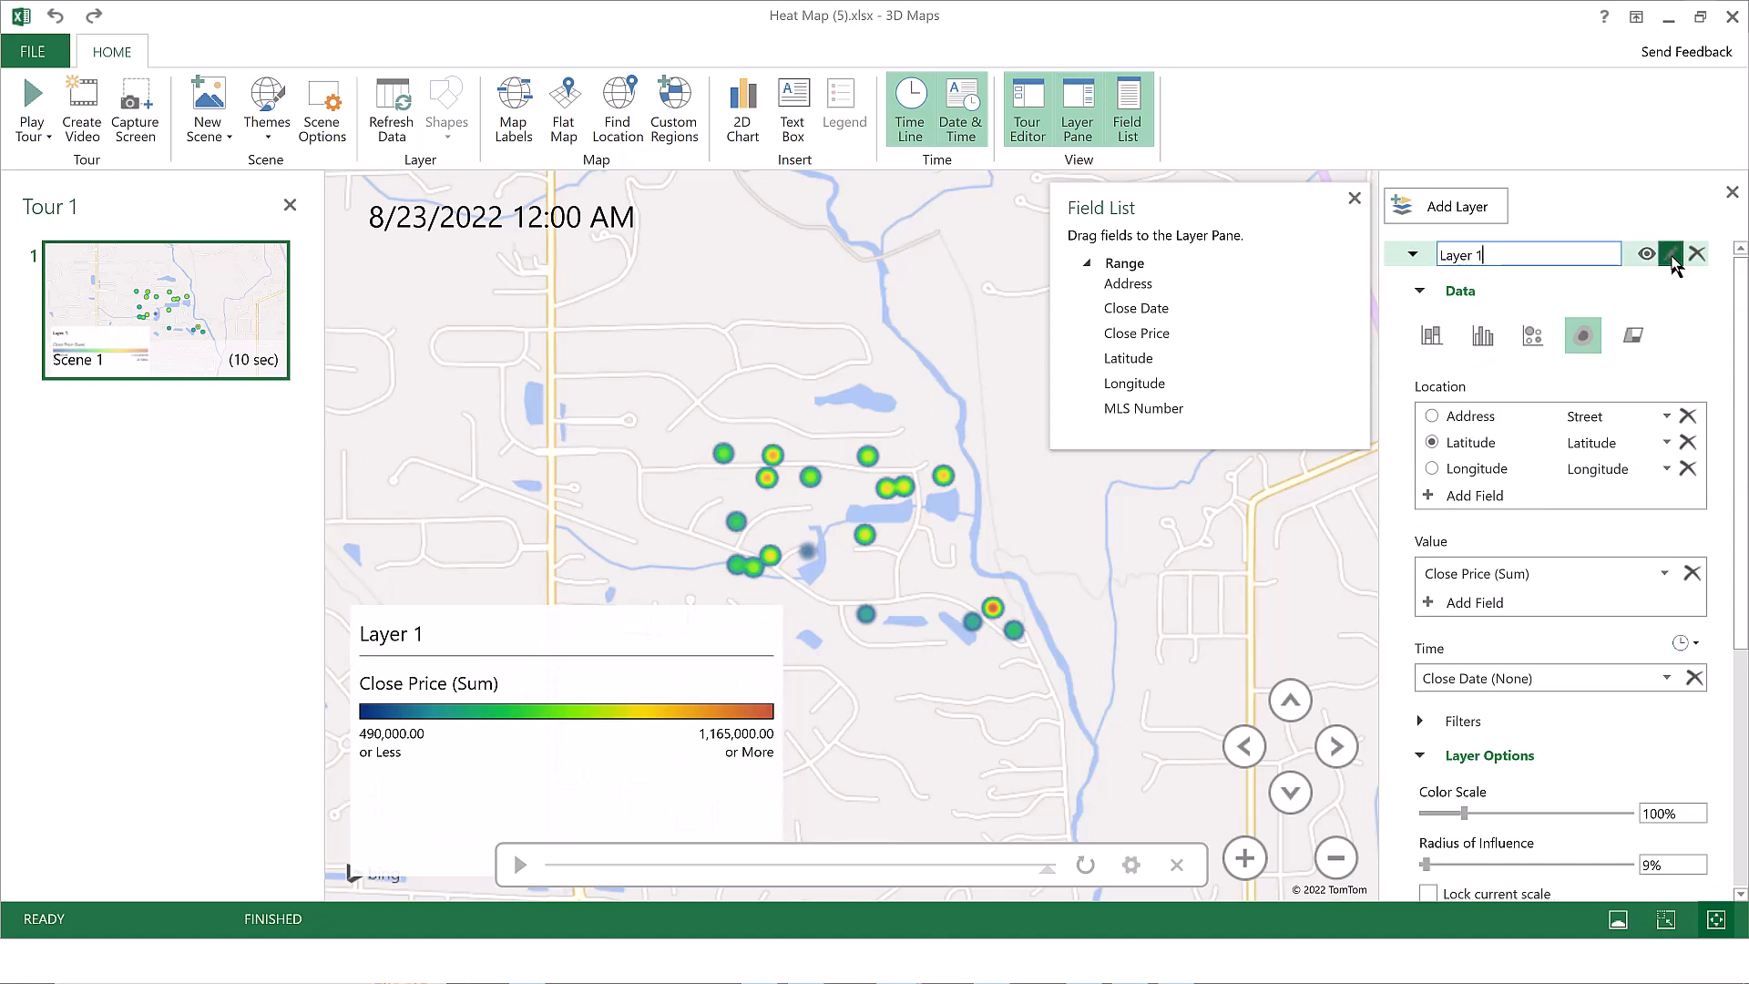
pyautogui.press('BackSpace')
pyautogui.press('BackSpace')
pyautogui.press('BackSpace')
pyautogui.write('Oak Ridge ')
pyautogui.write('sales from the past 2 years')
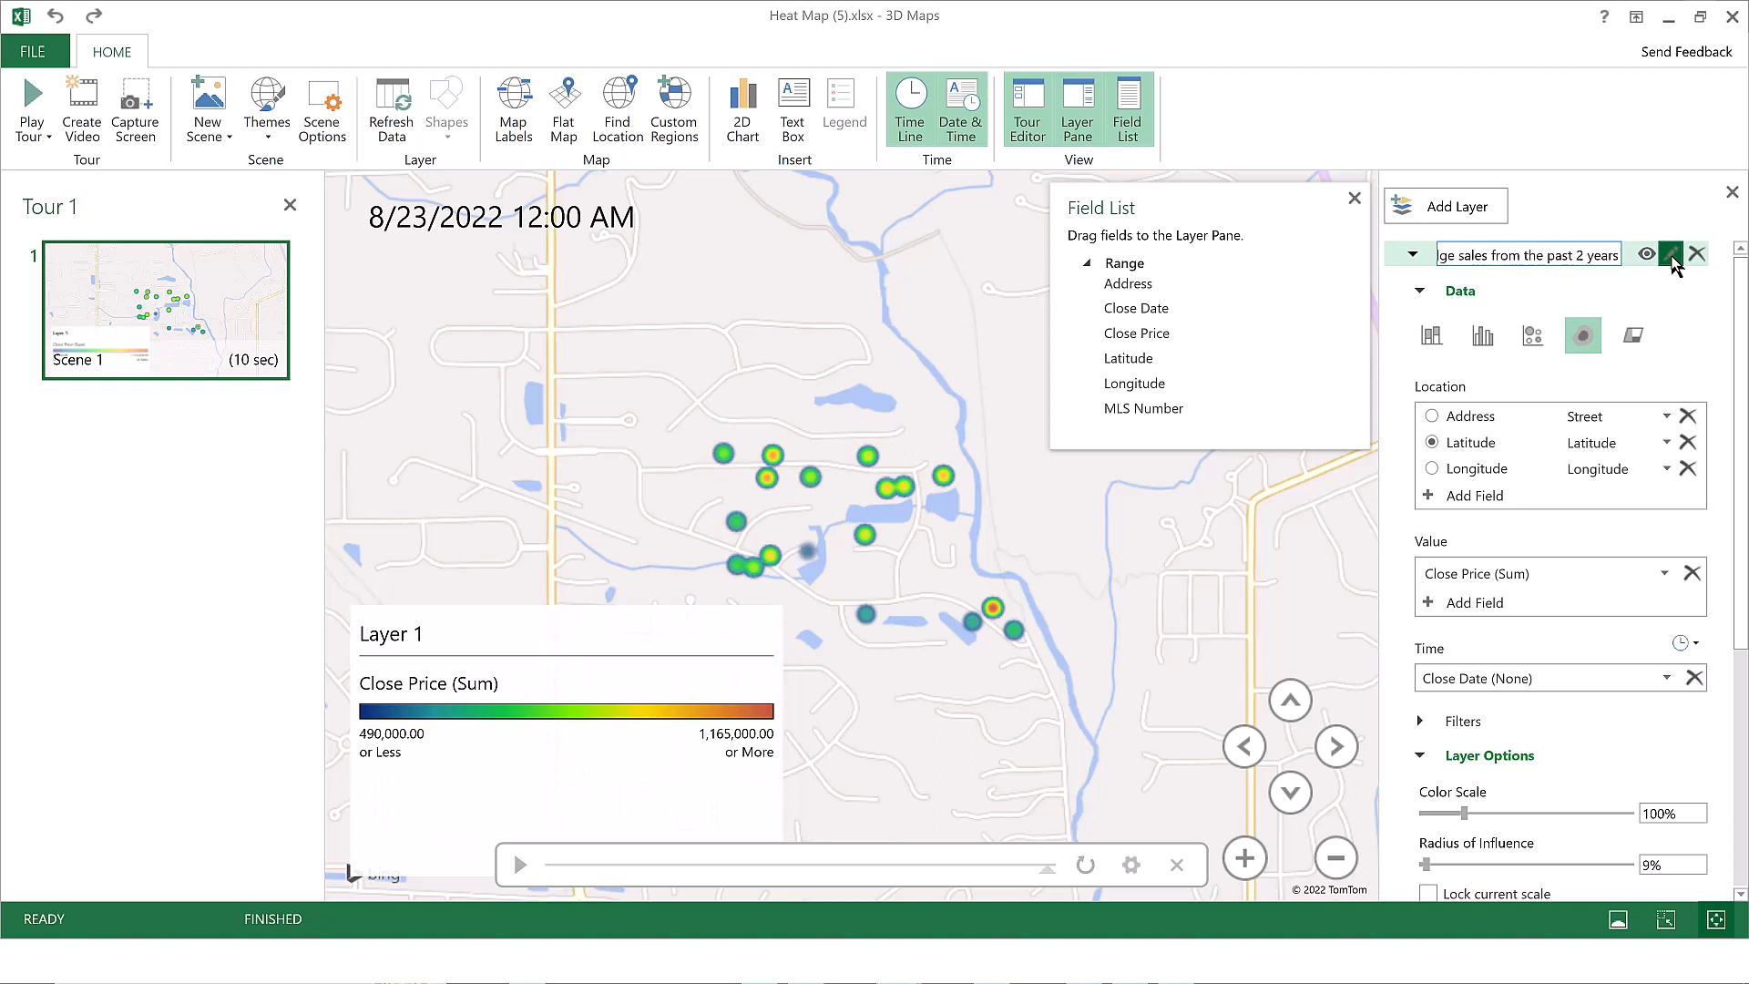
pyautogui.press('Return')
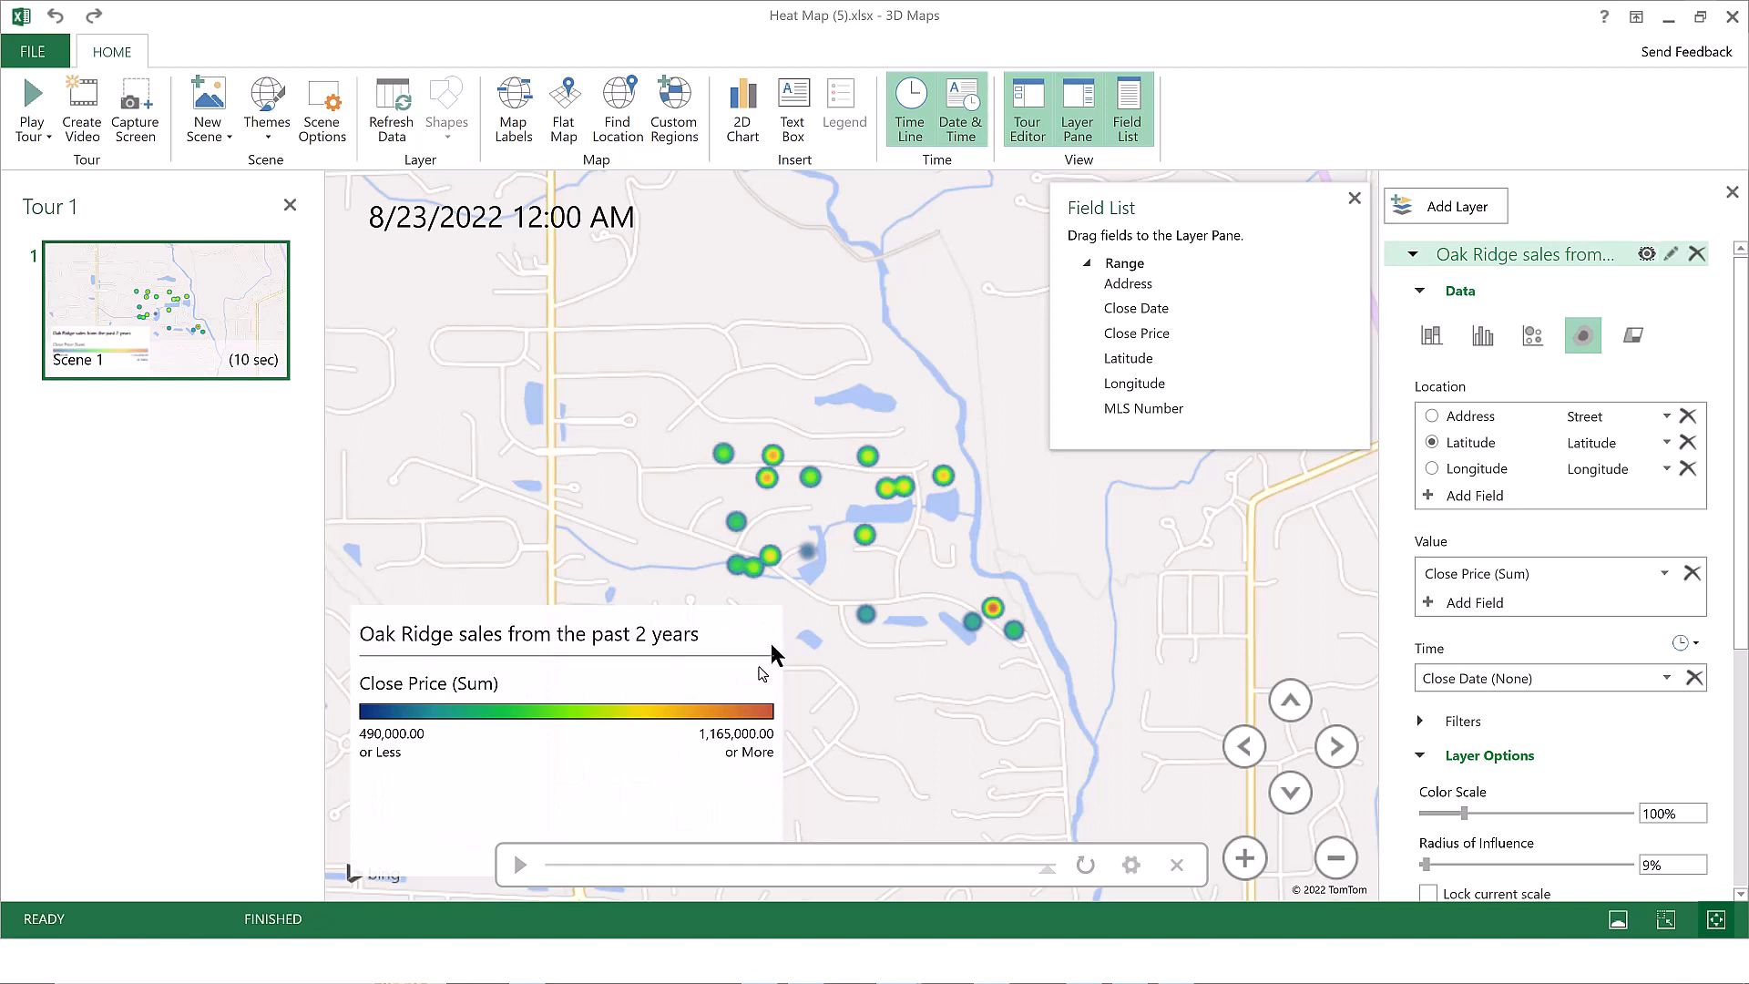
# Resize the map legend to a wider, shorter box that fits its contents and place it below the plotted sales
pyautogui.moveTo(658, 790); pyautogui.dragTo(664, 714)
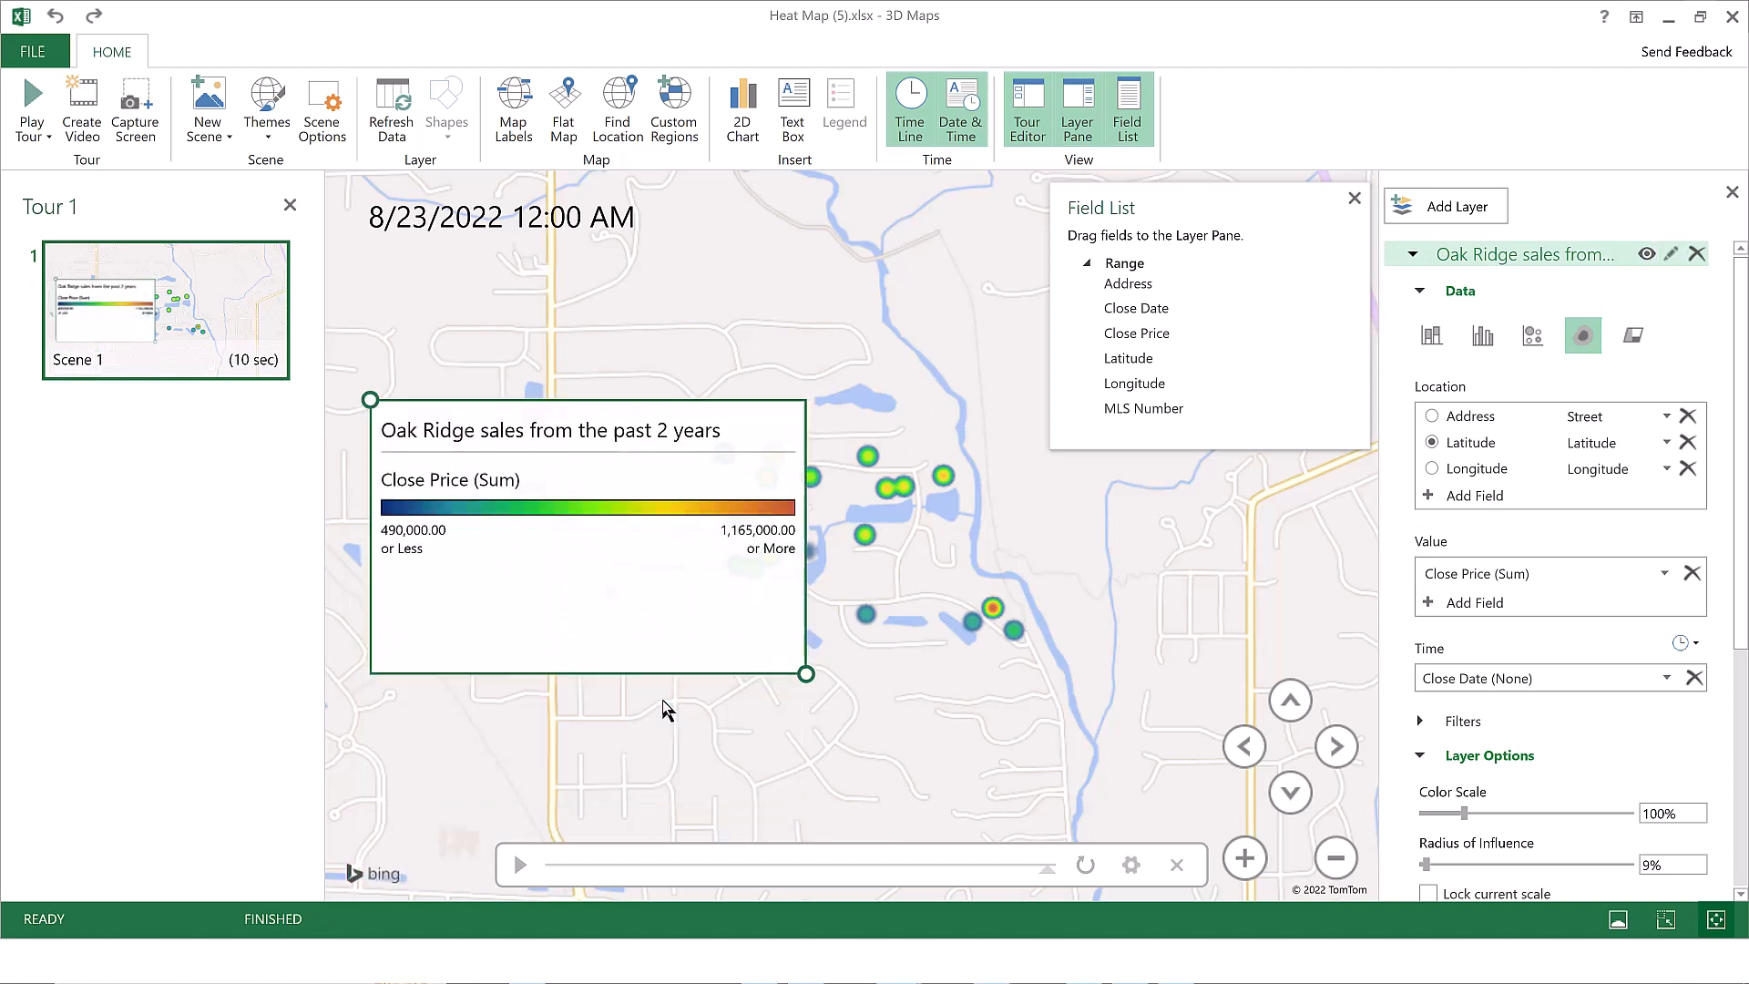
pyautogui.moveTo(806, 675); pyautogui.dragTo(836, 560)
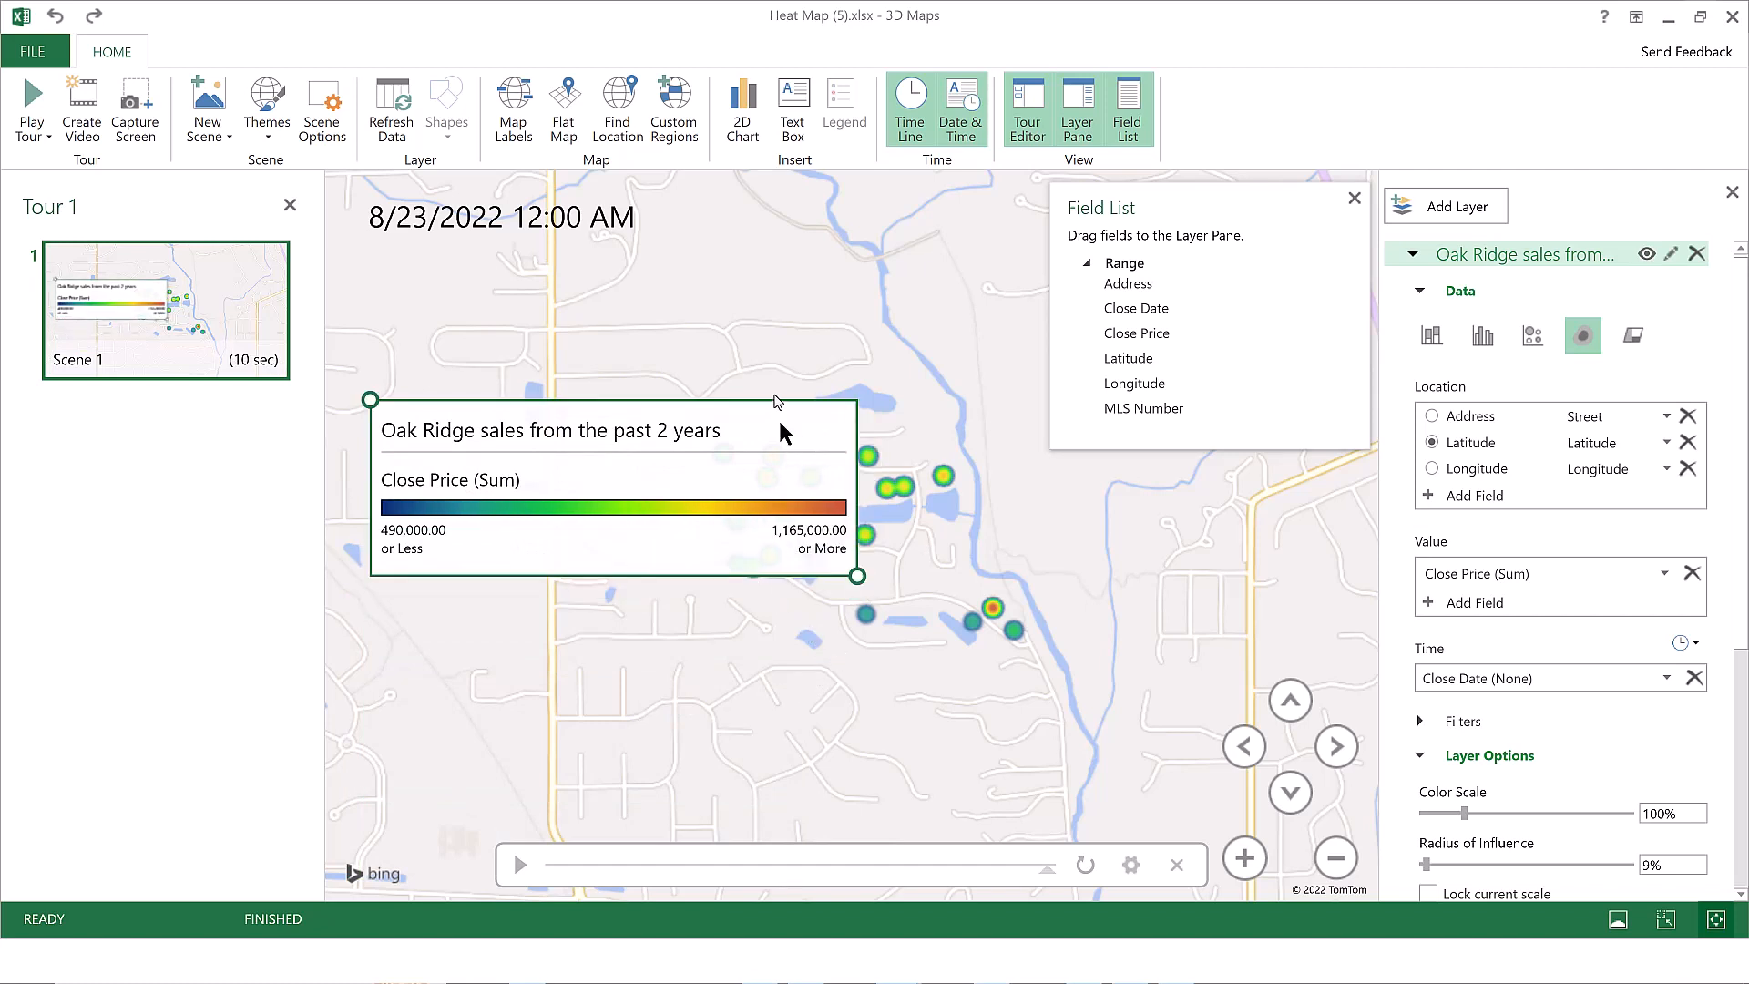
pyautogui.moveTo(773, 431); pyautogui.dragTo(770, 536)
pyautogui.click(769, 536)
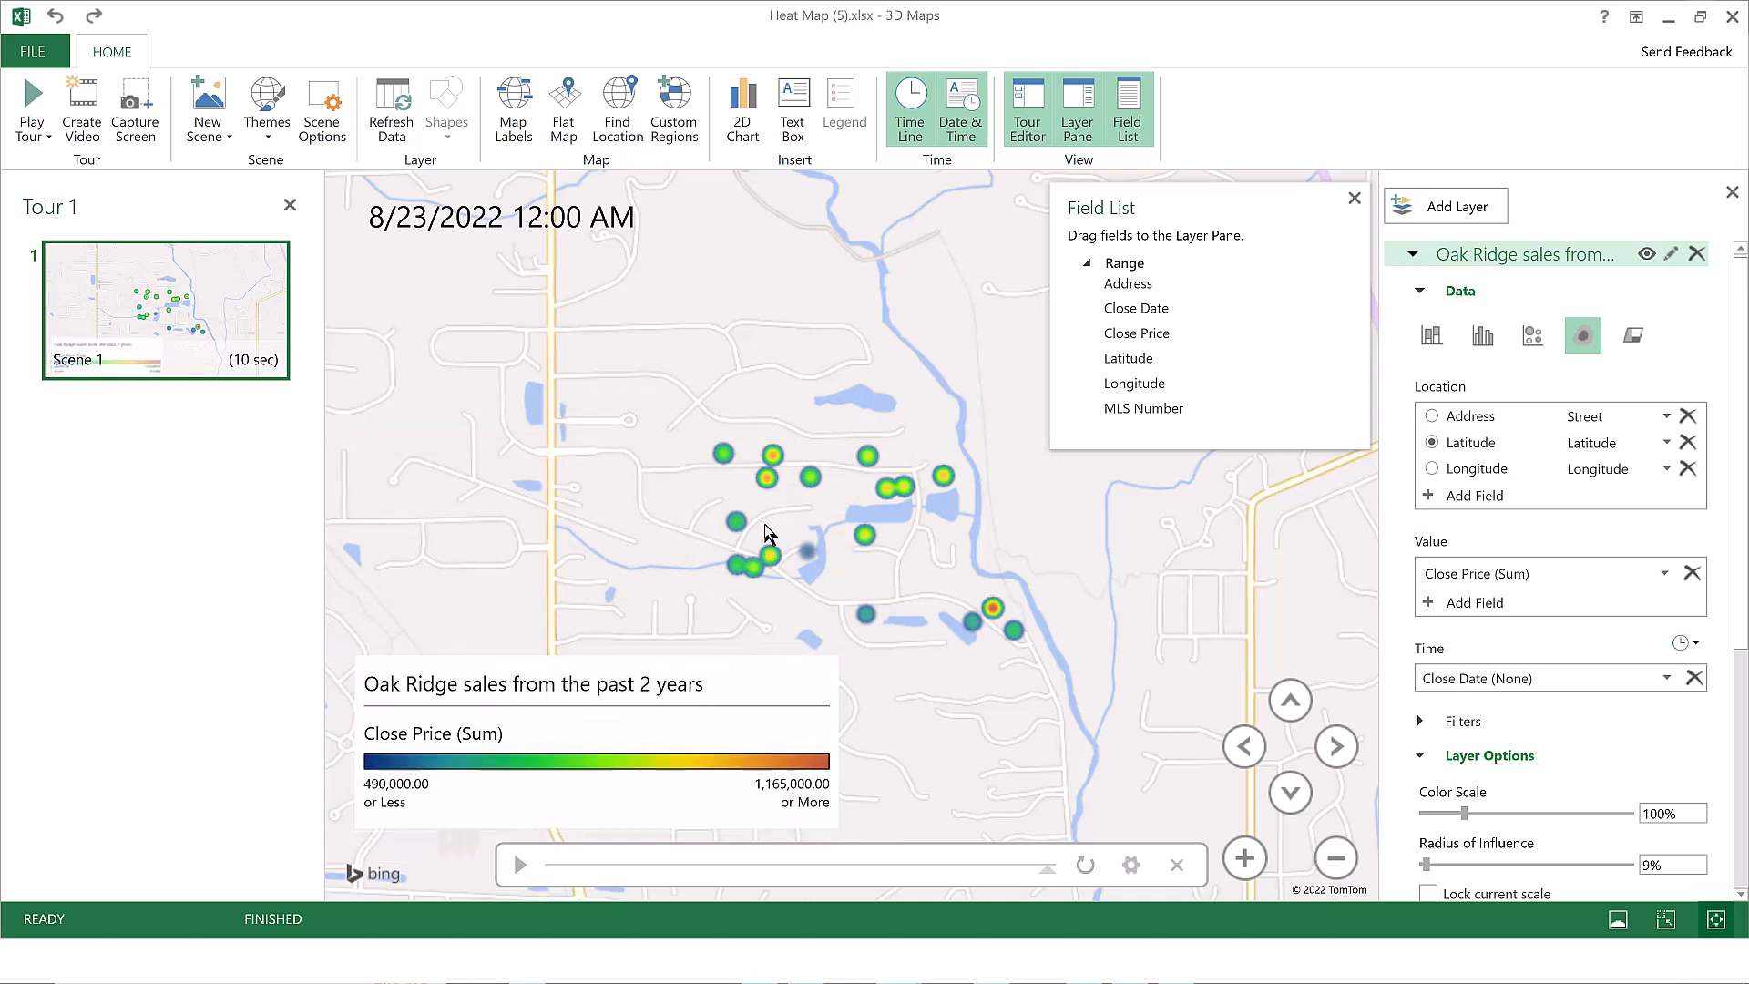
# Remove the date and time label from the map and play the sales timeline
pyautogui.click(551, 244)
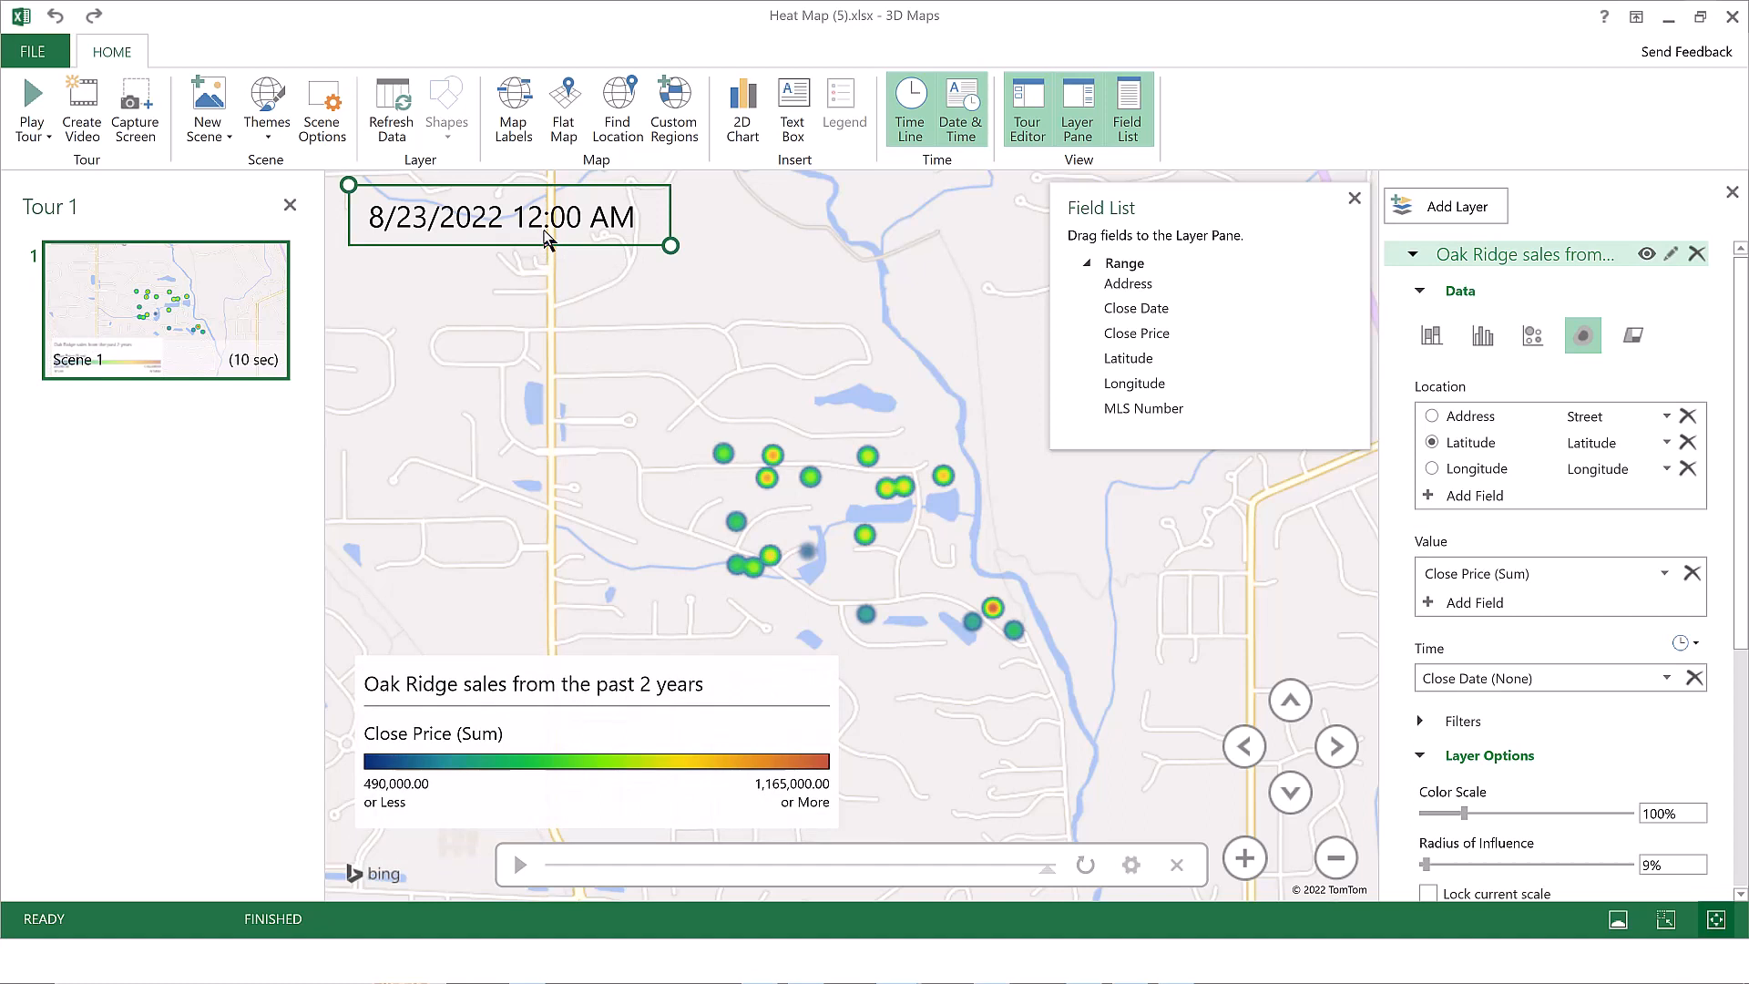
pyautogui.click(549, 244)
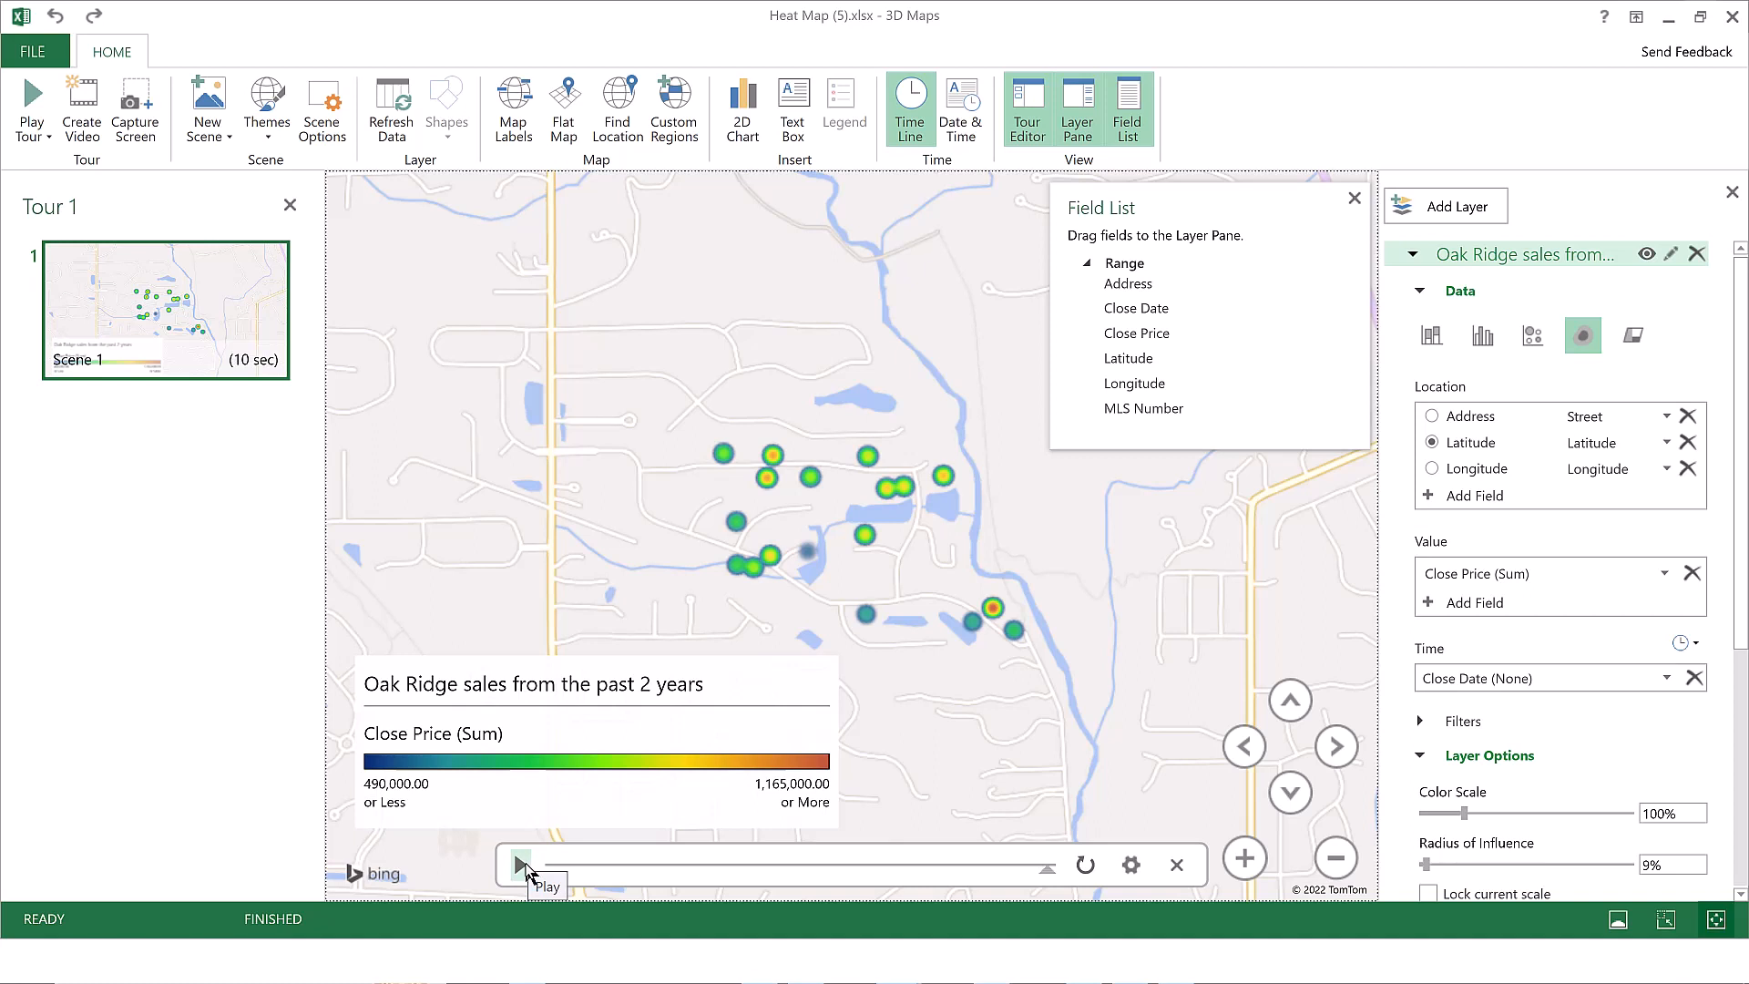
pyautogui.click(522, 865)
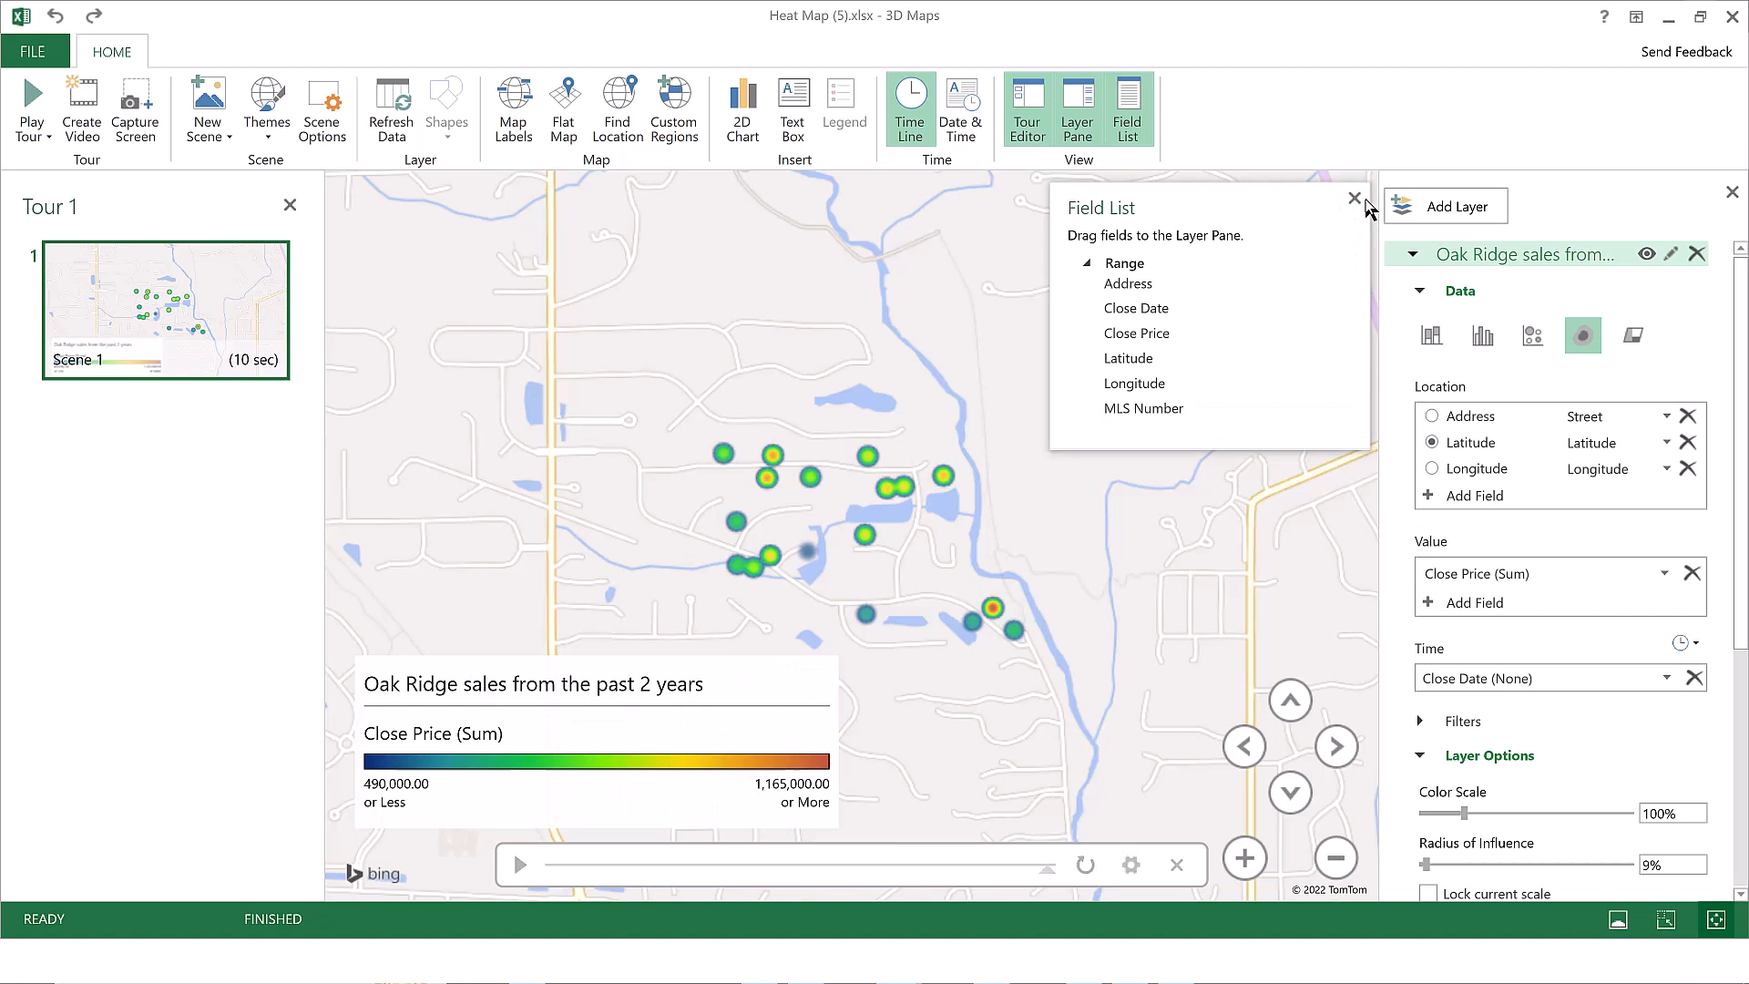
# Close the field list and capture the heat map view as an image
pyautogui.click(1356, 199)
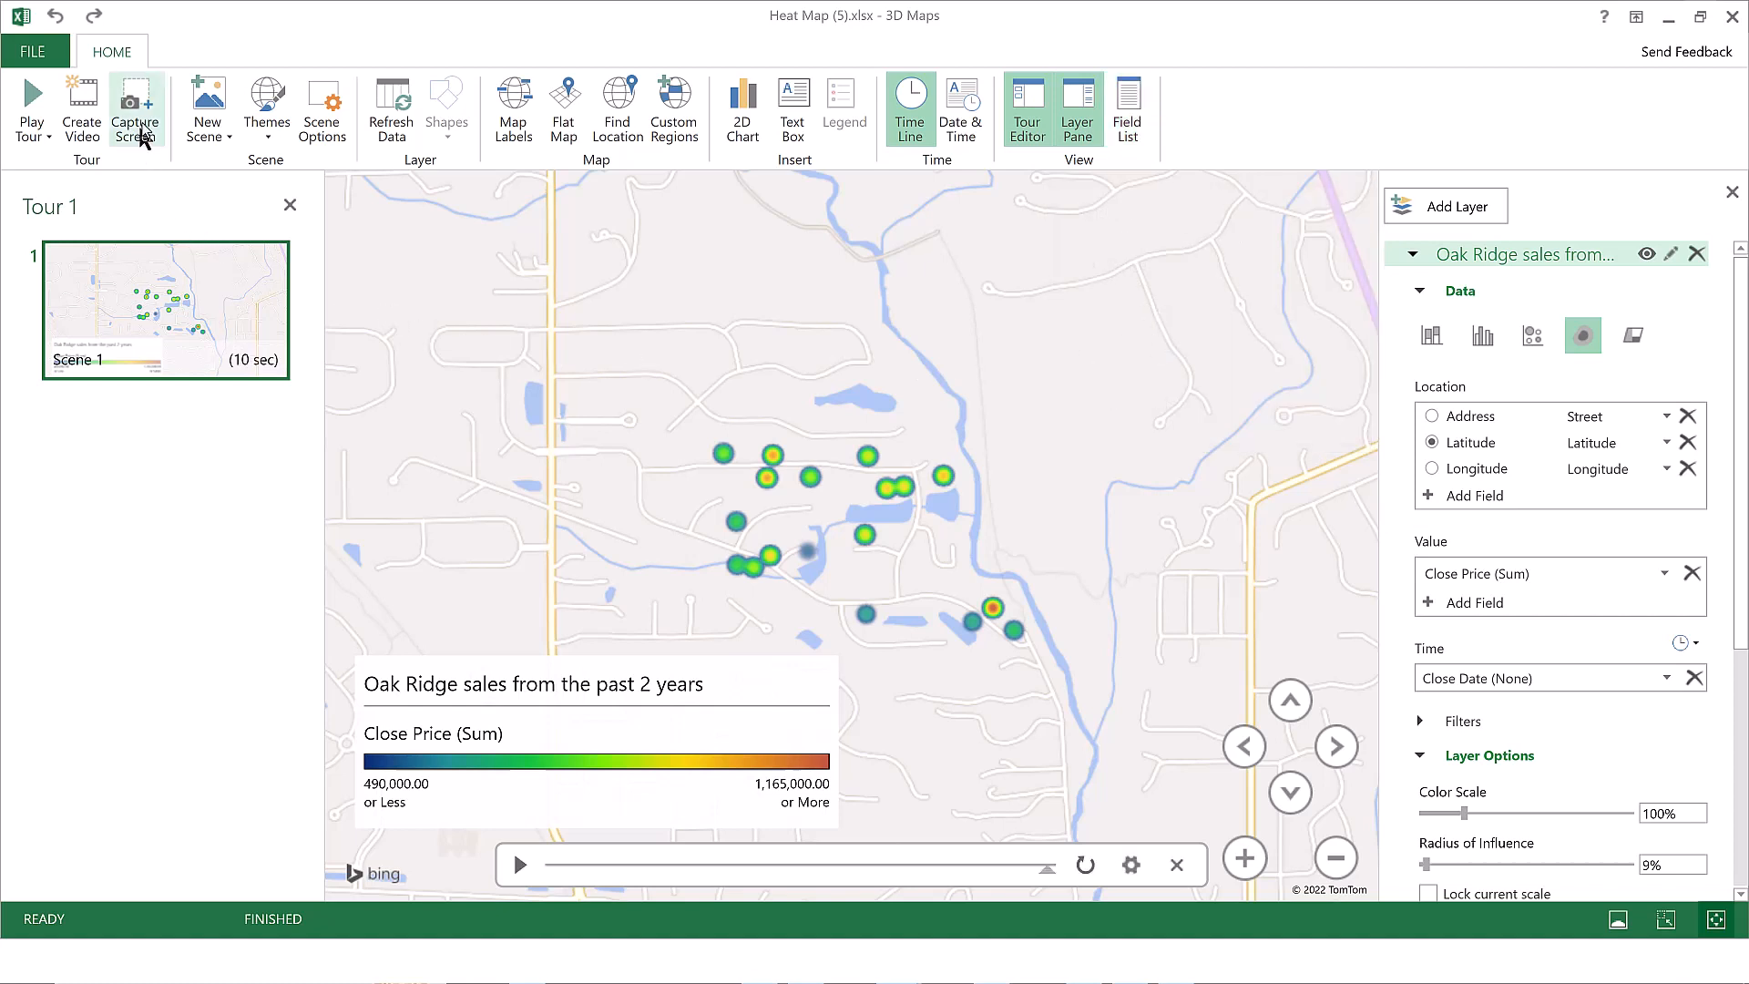
pyautogui.click(143, 132)
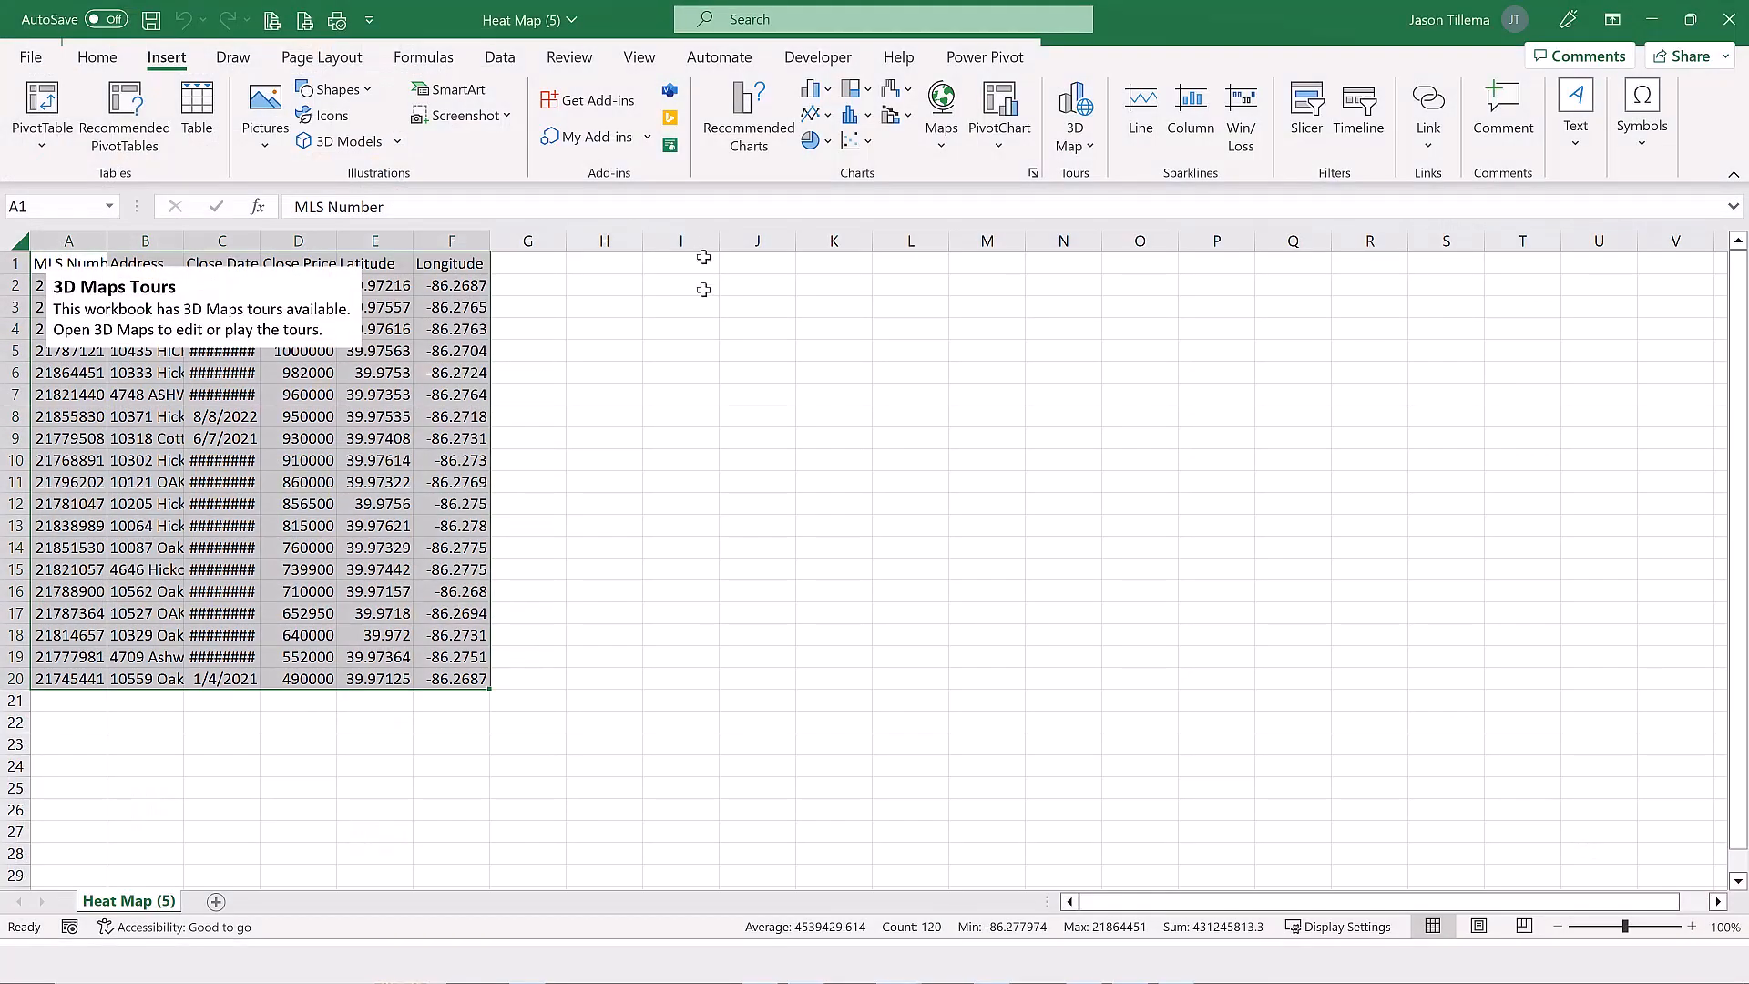
# Switch to the Excel worksheet, paste the captured heat map beside the sales data at cell I3, and select the picture
pyautogui.click(684, 311)
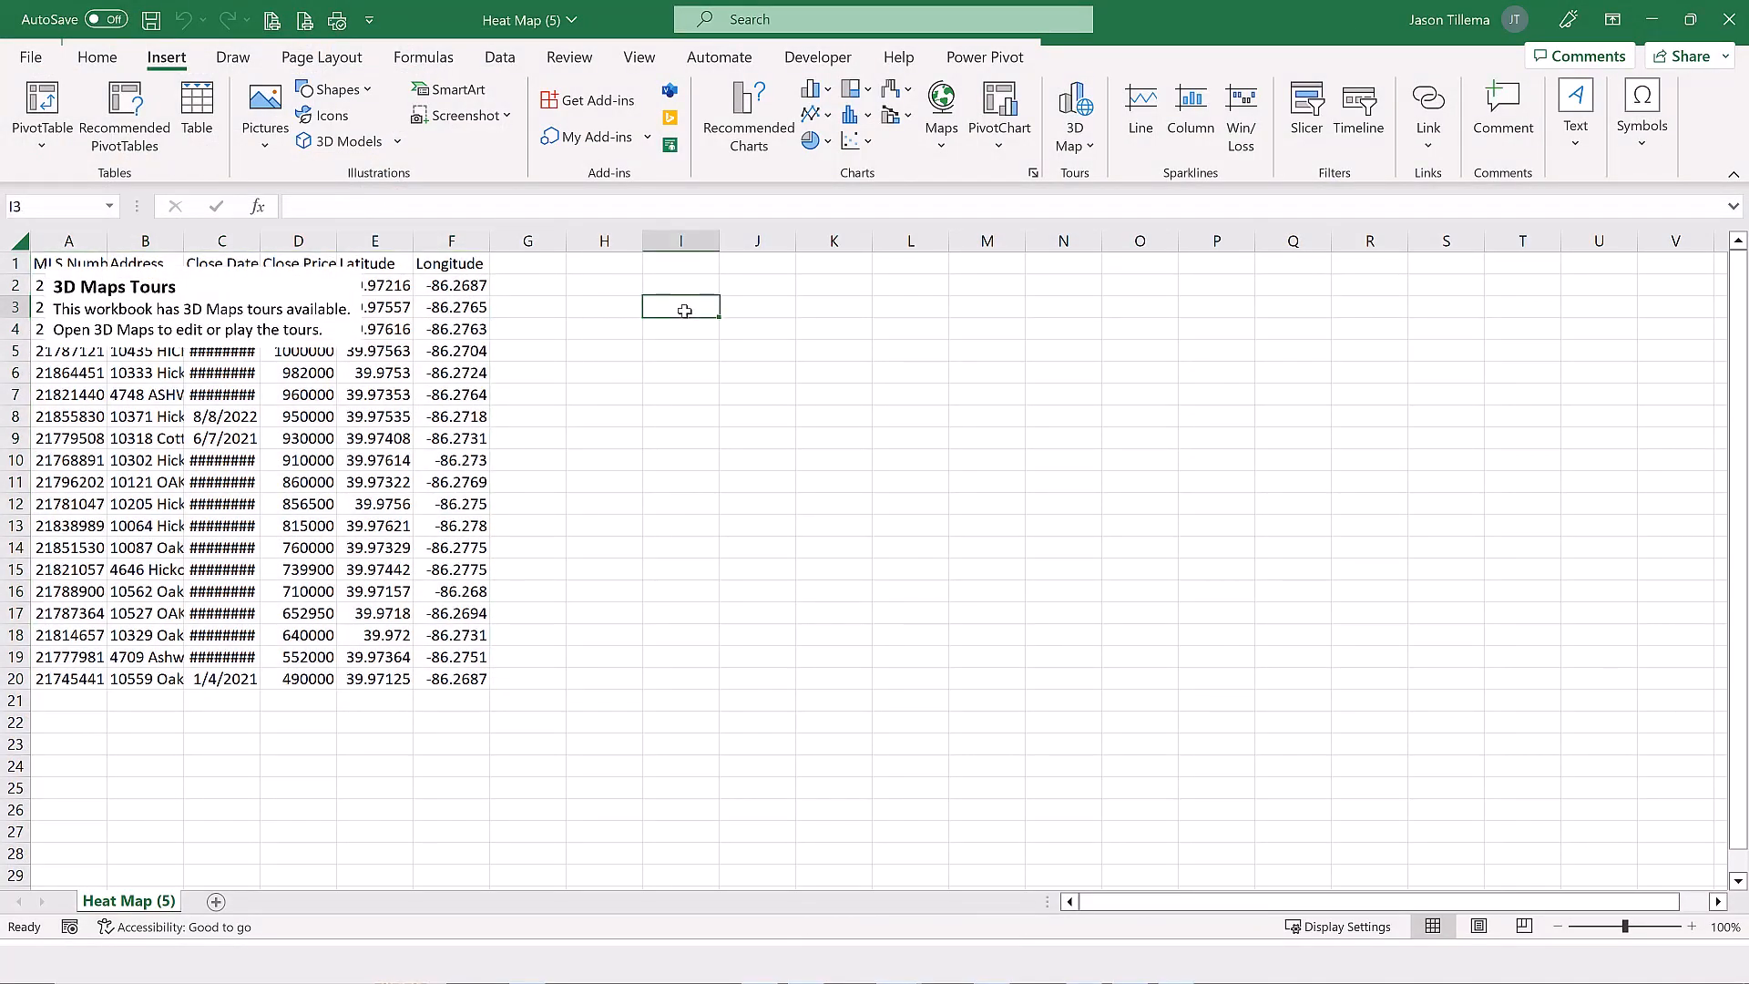
pyautogui.rightClick(684, 308)
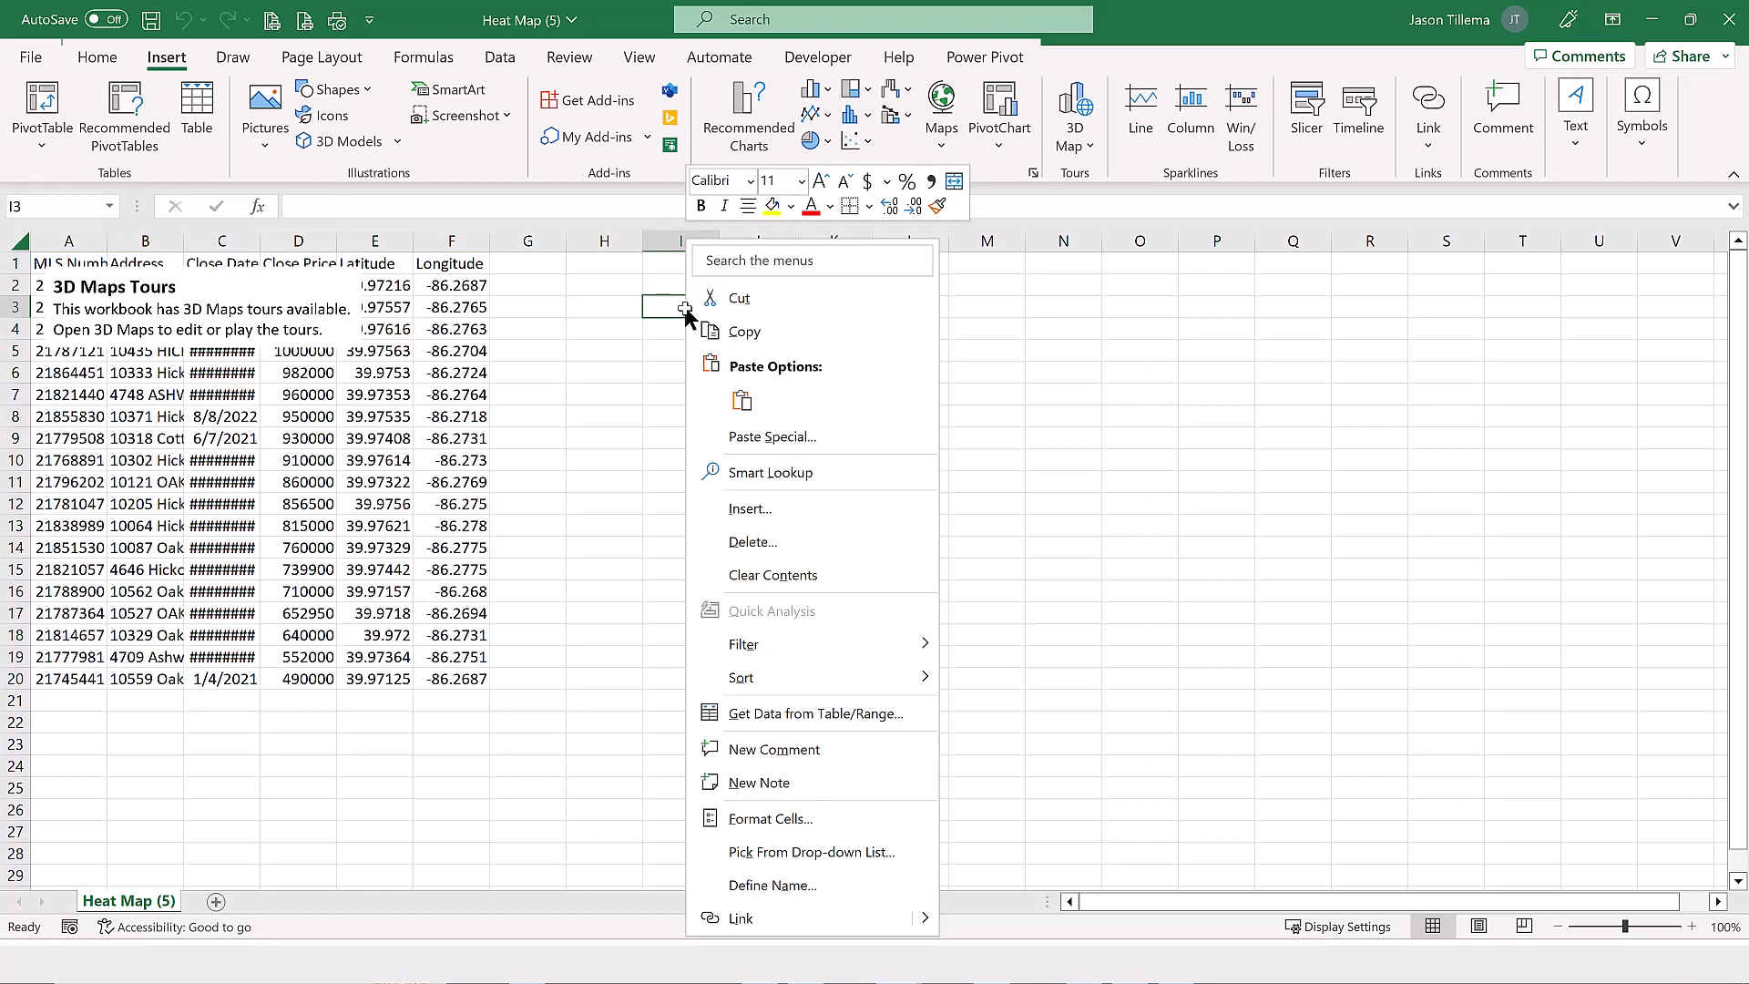
pyautogui.click(756, 403)
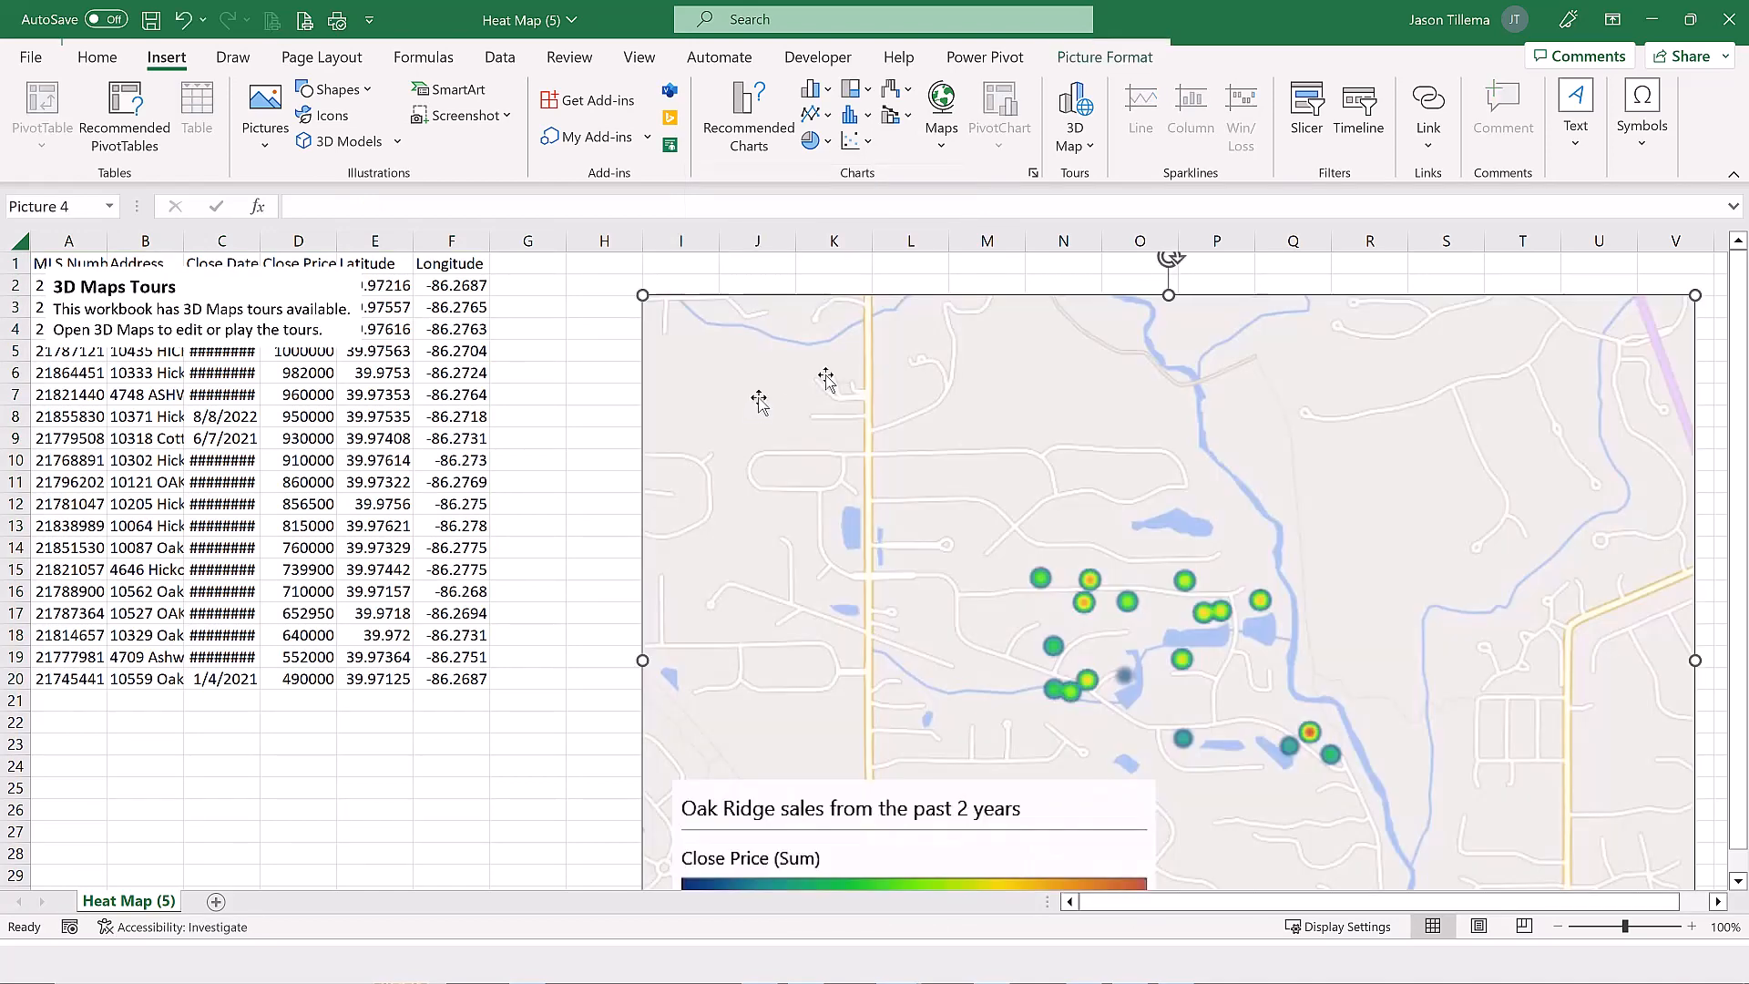
pyautogui.click(561, 412)
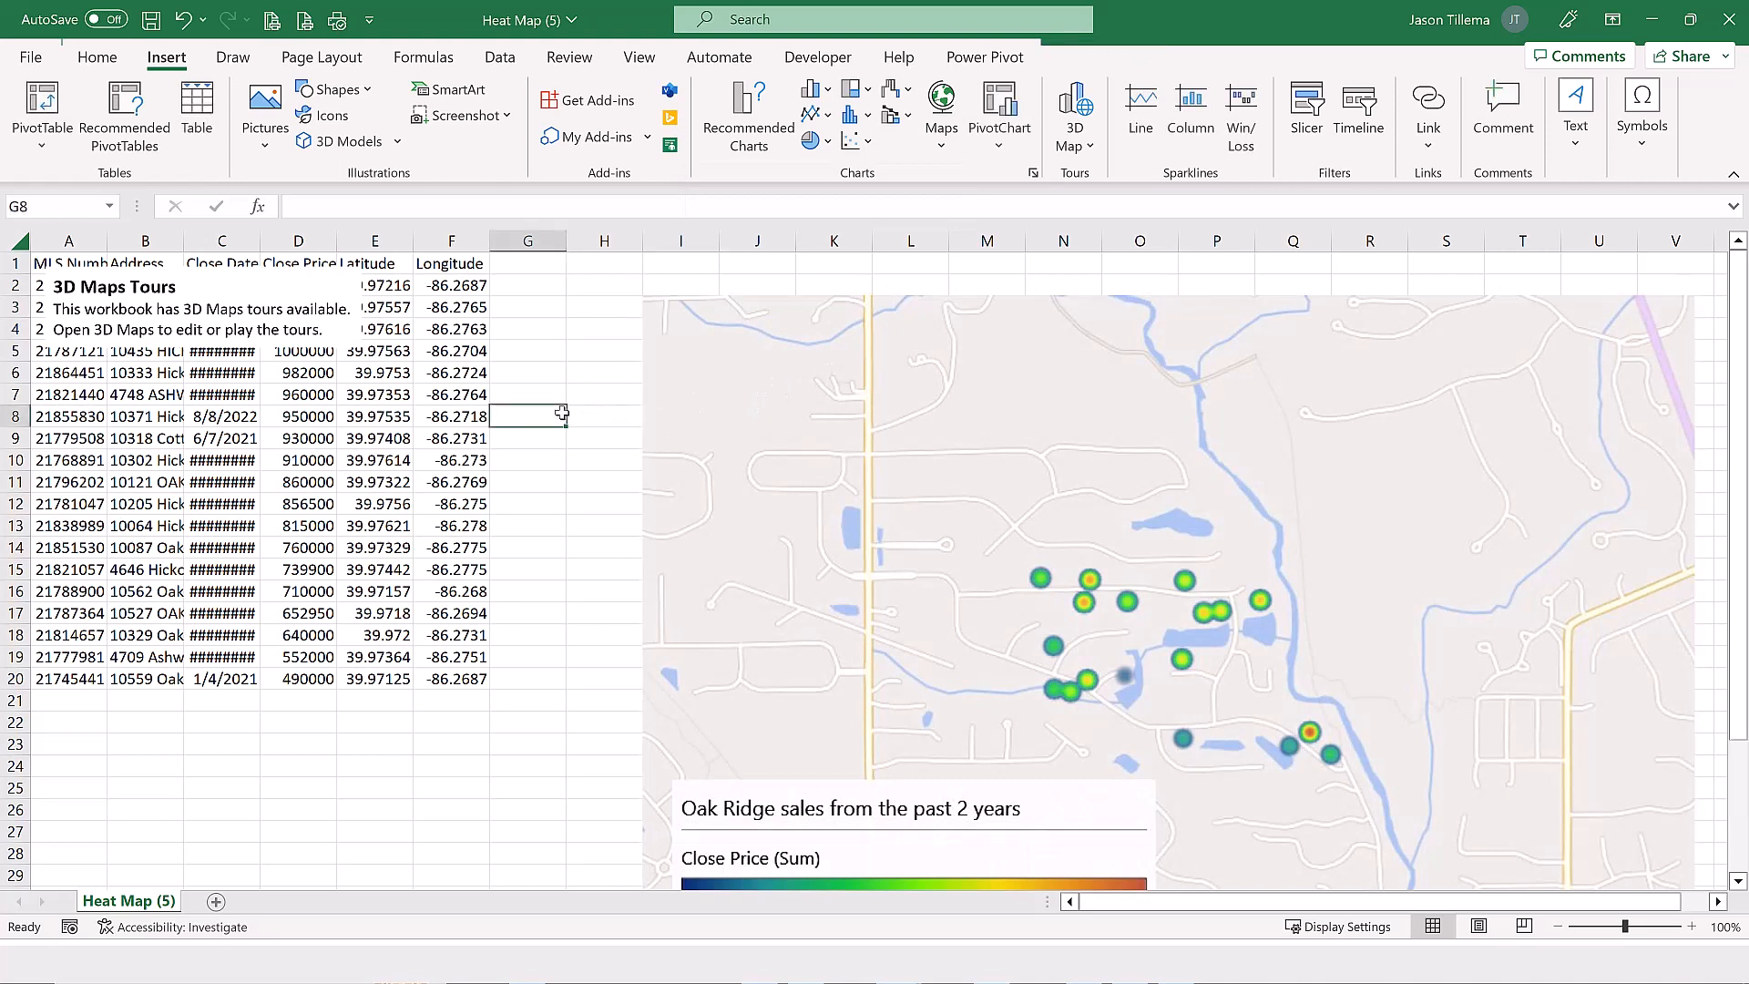
pyautogui.click(833, 405)
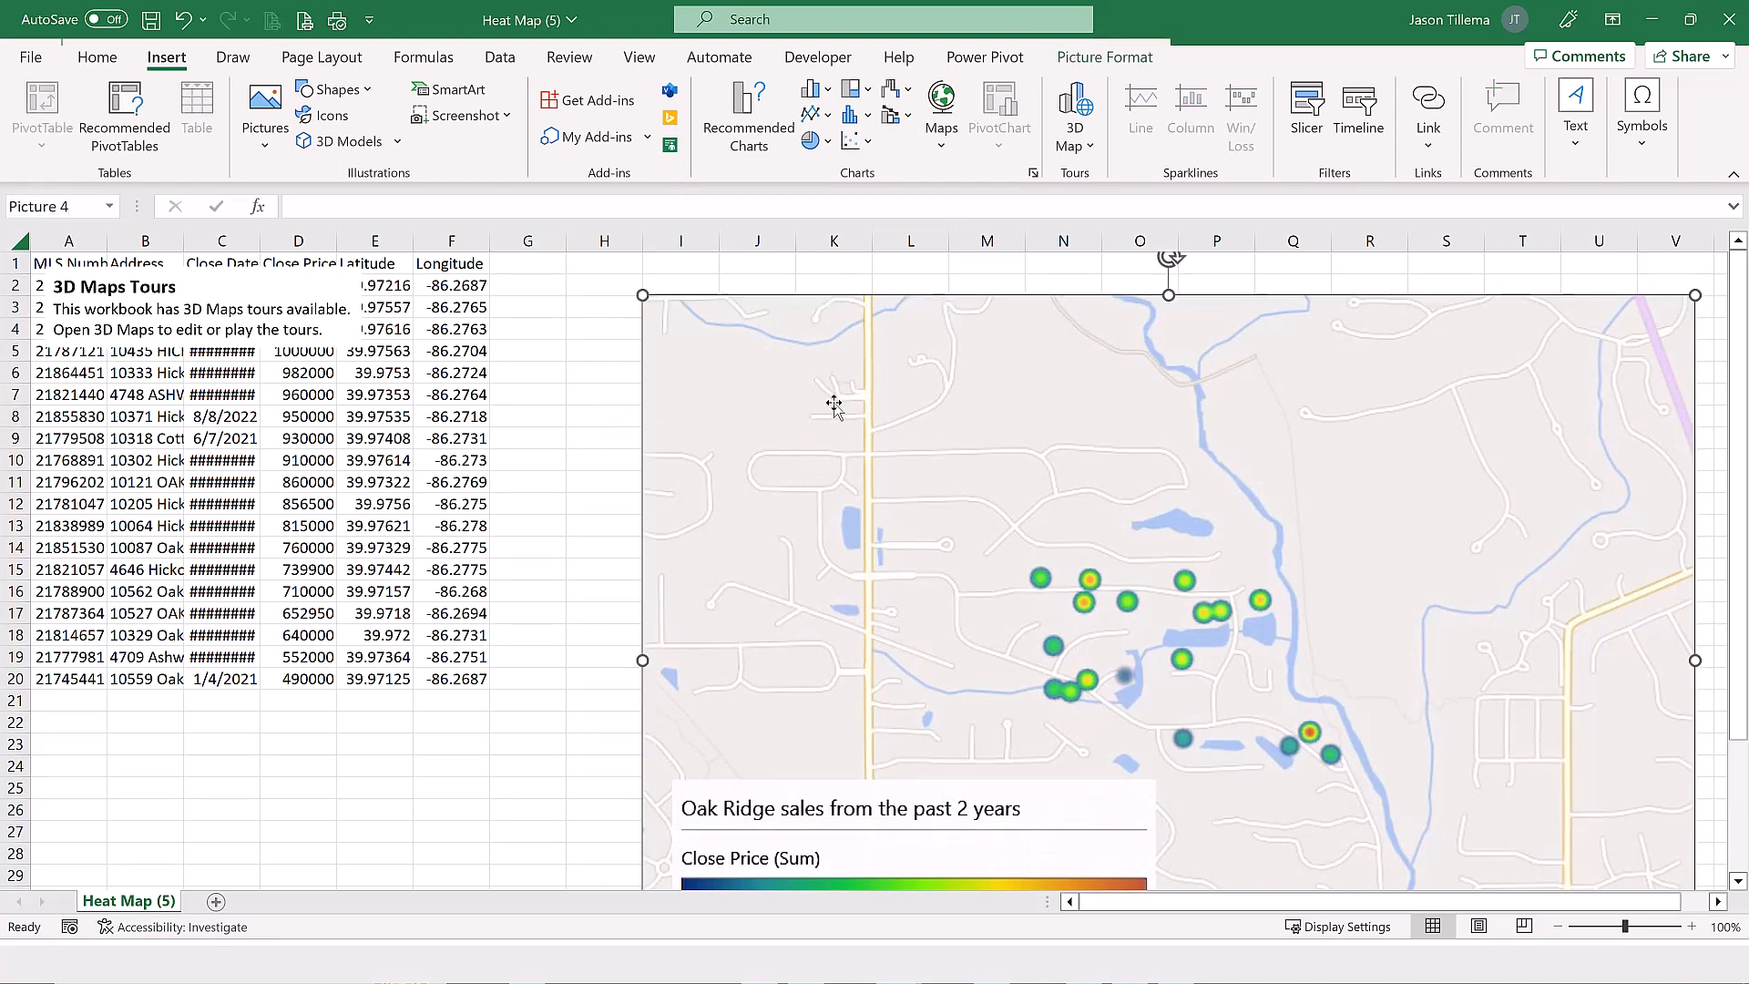